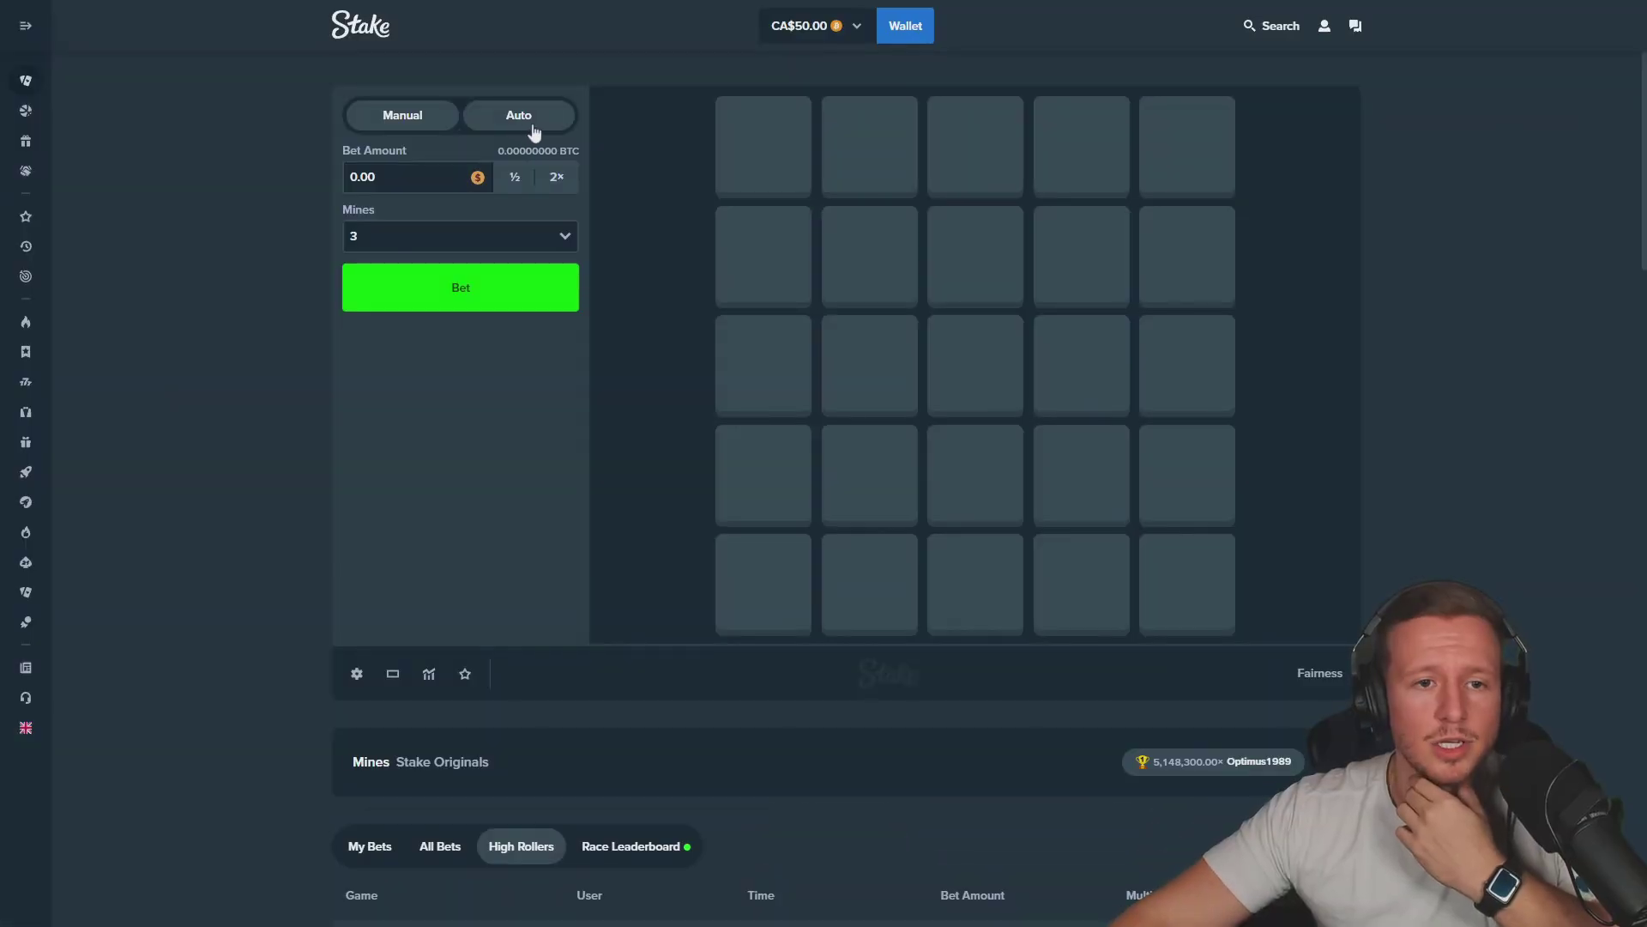
# - Switch the Mines game to Auto betting mode
pyautogui.click(533, 129)
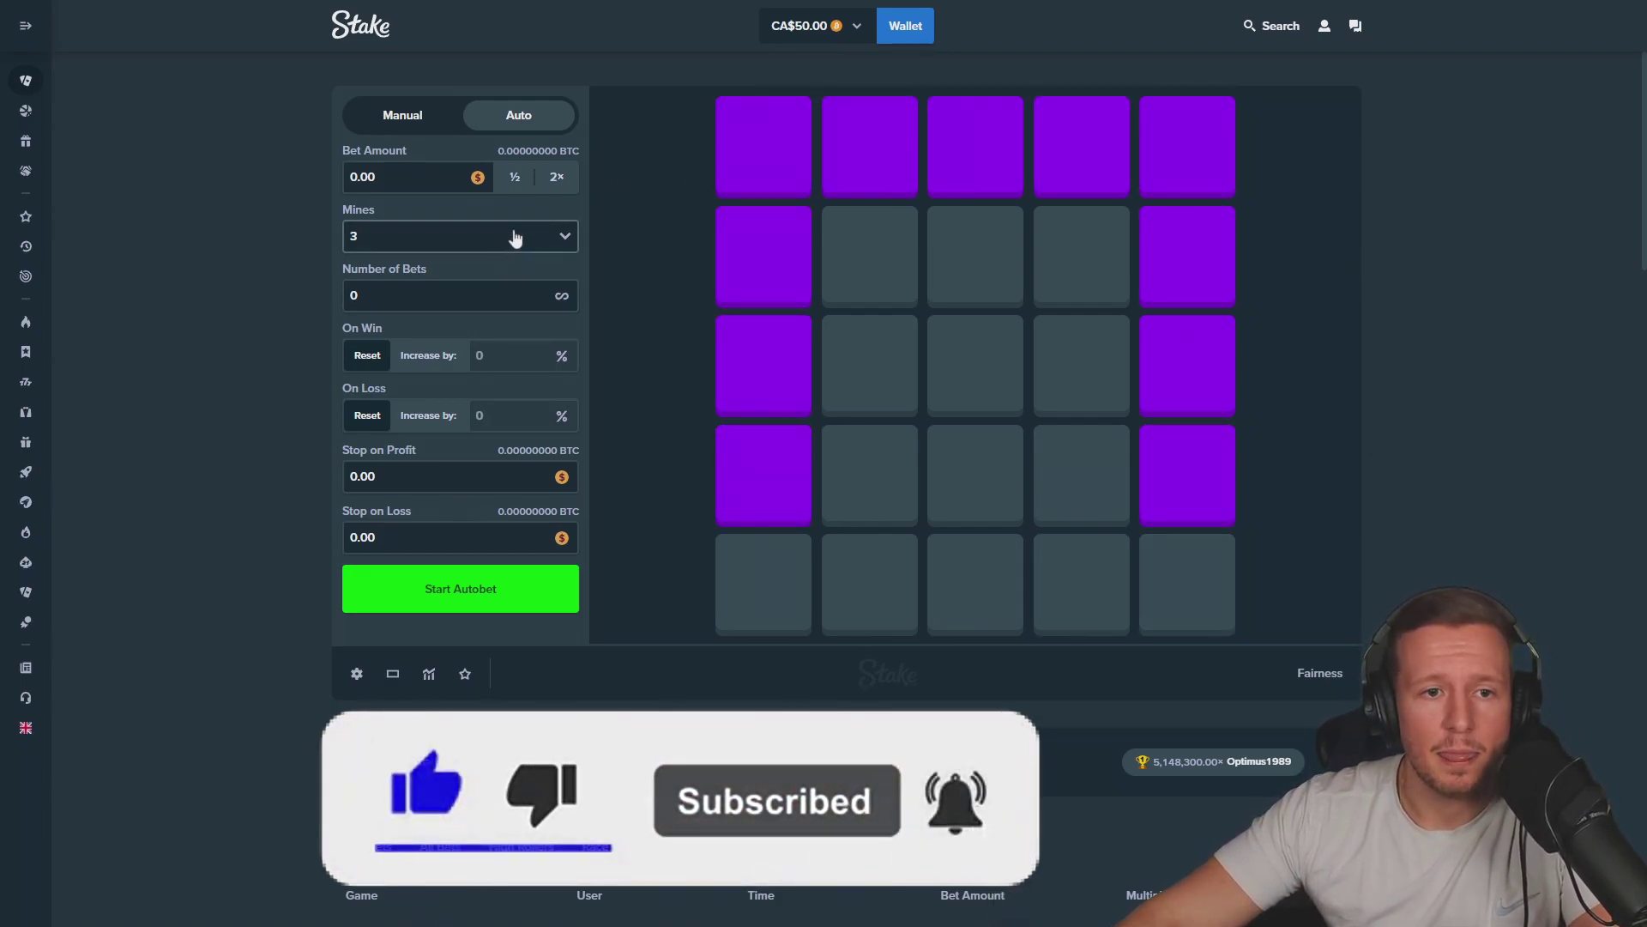
# - Start a 50-bet autobet at 0.10 per bet with 9 mines
pyautogui.click(381, 402)
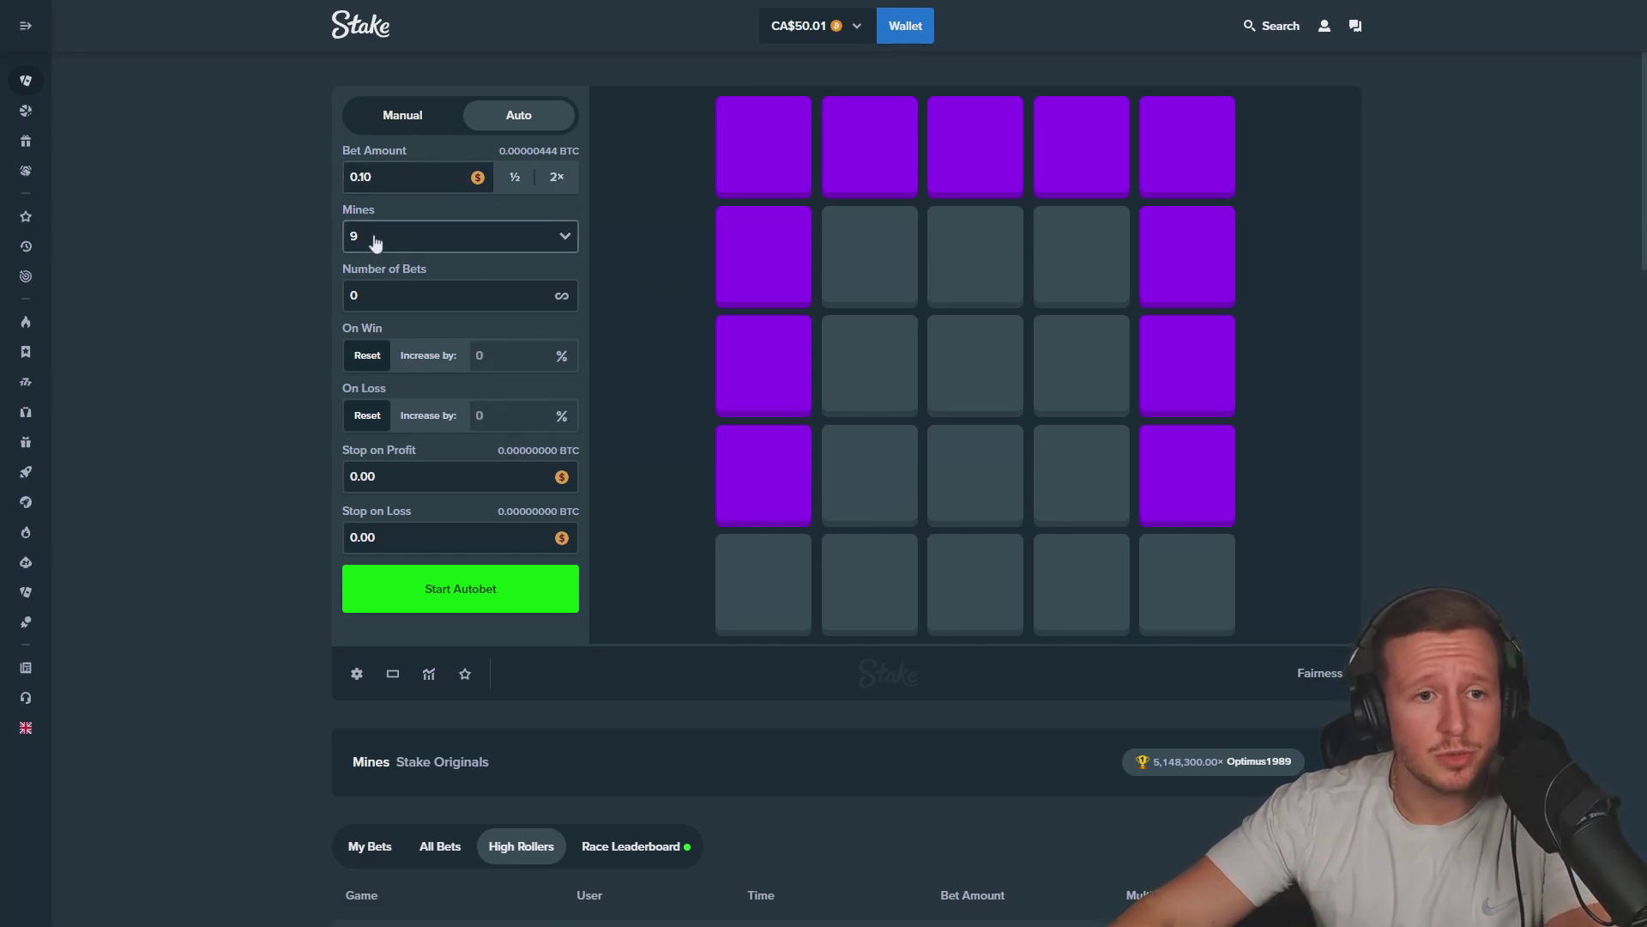
pyautogui.click(381, 297)
pyautogui.click(461, 589)
pyautogui.write('47')
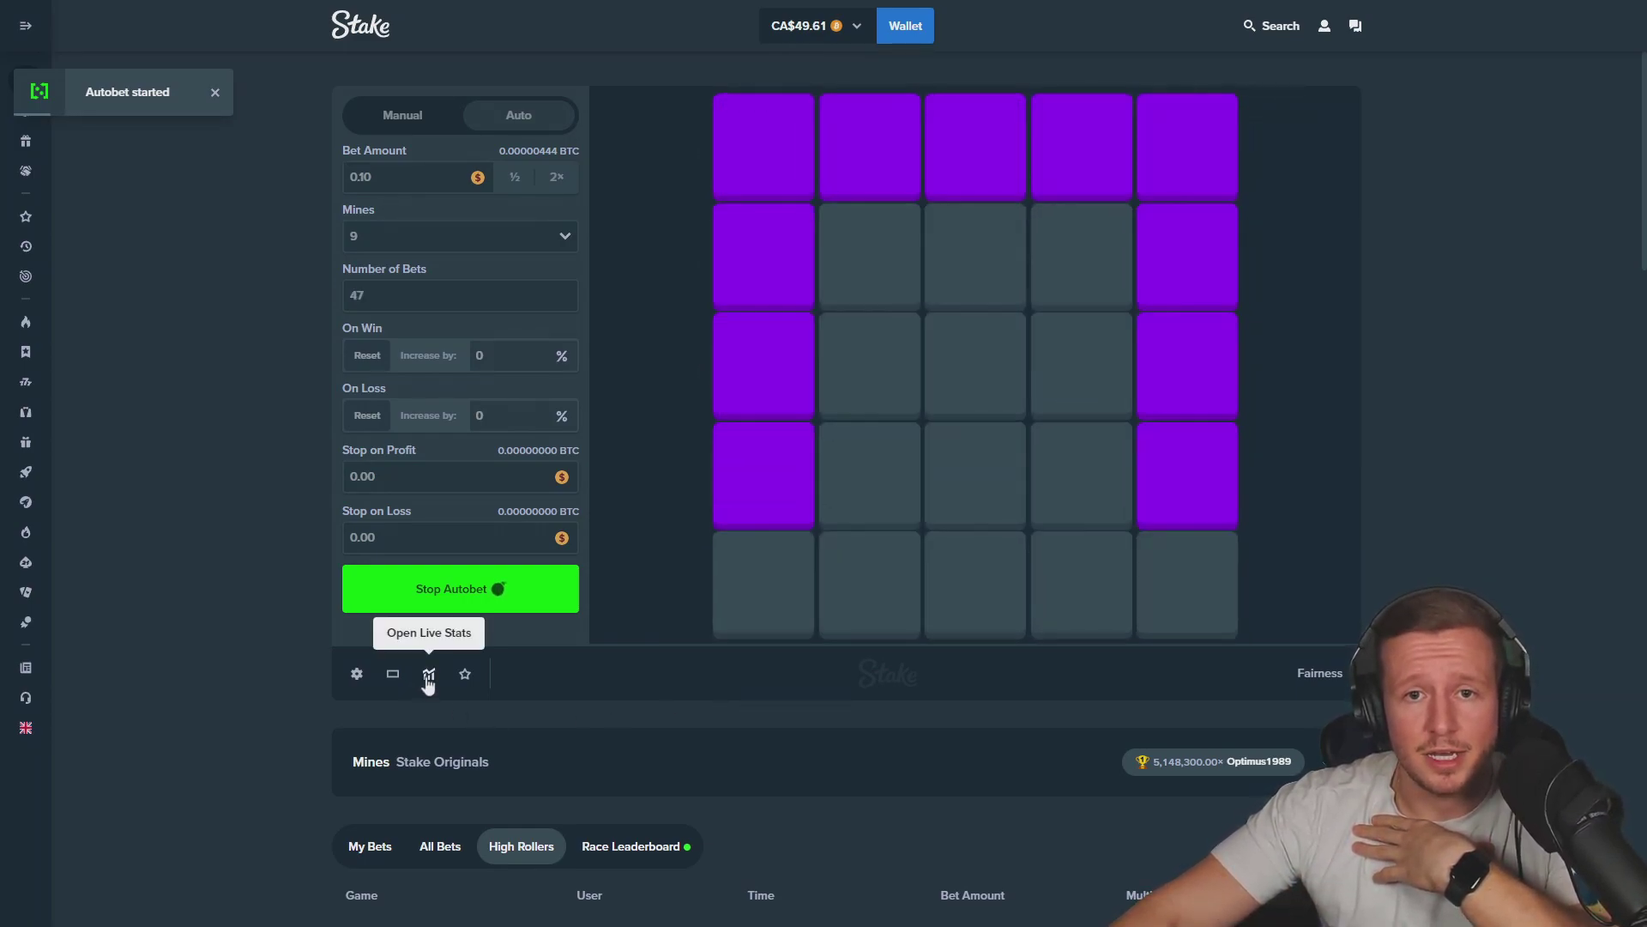
# - Open Live Stats and briefly check the game settings menu while the autobet finishes
pyautogui.click(429, 674)
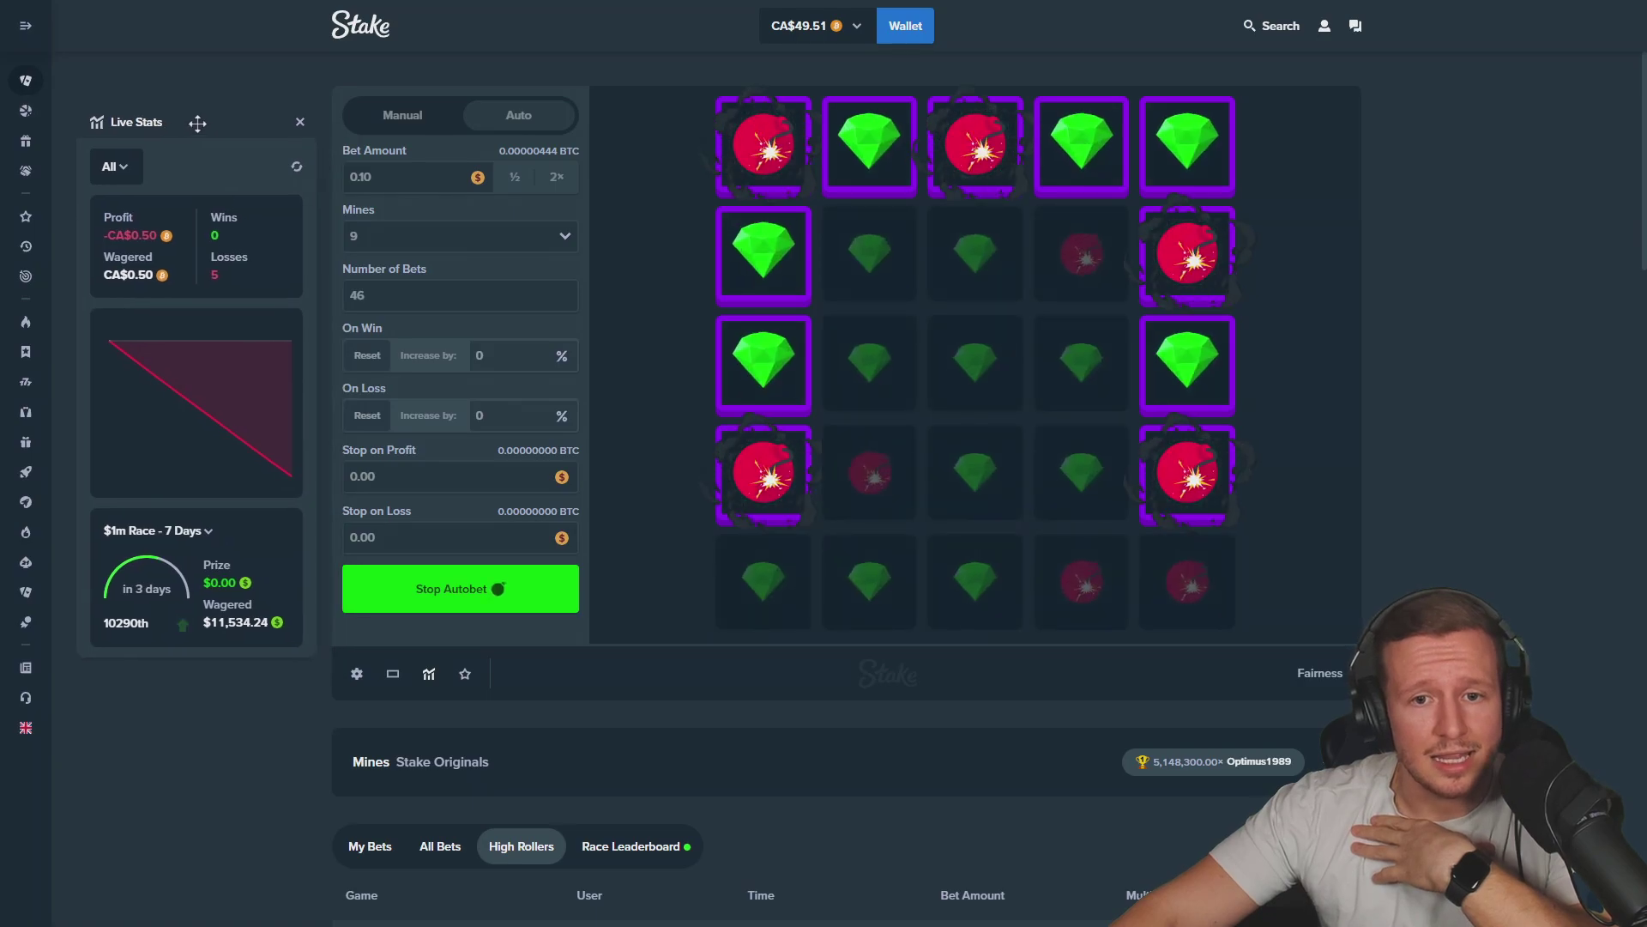
pyautogui.click(358, 673)
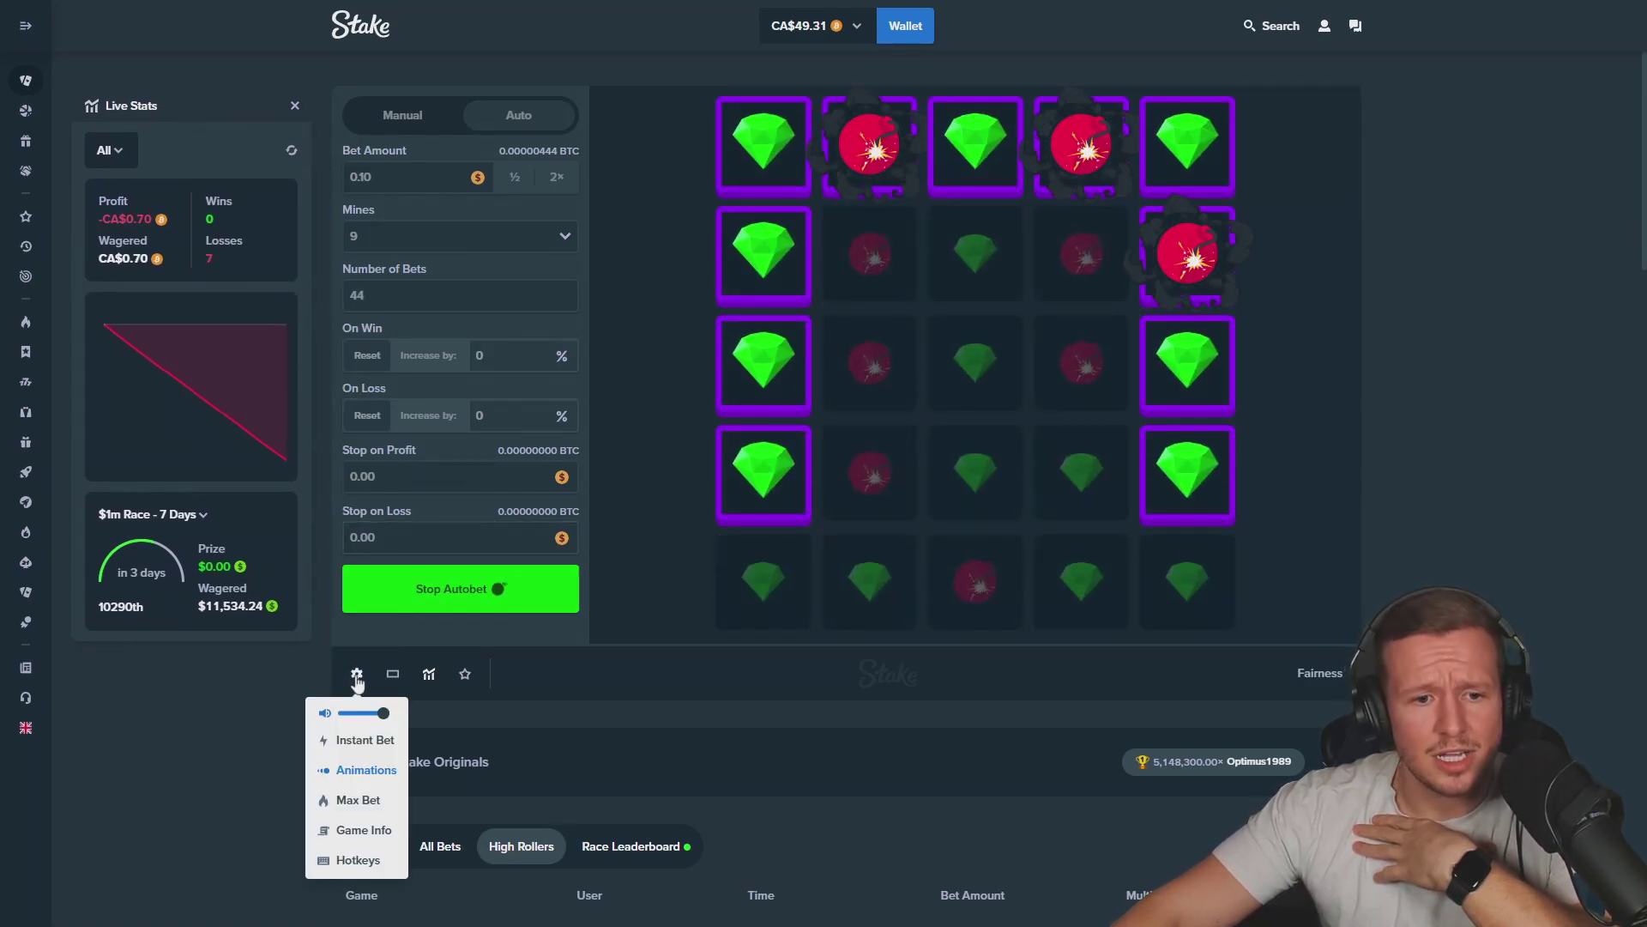
pyautogui.click(505, 659)
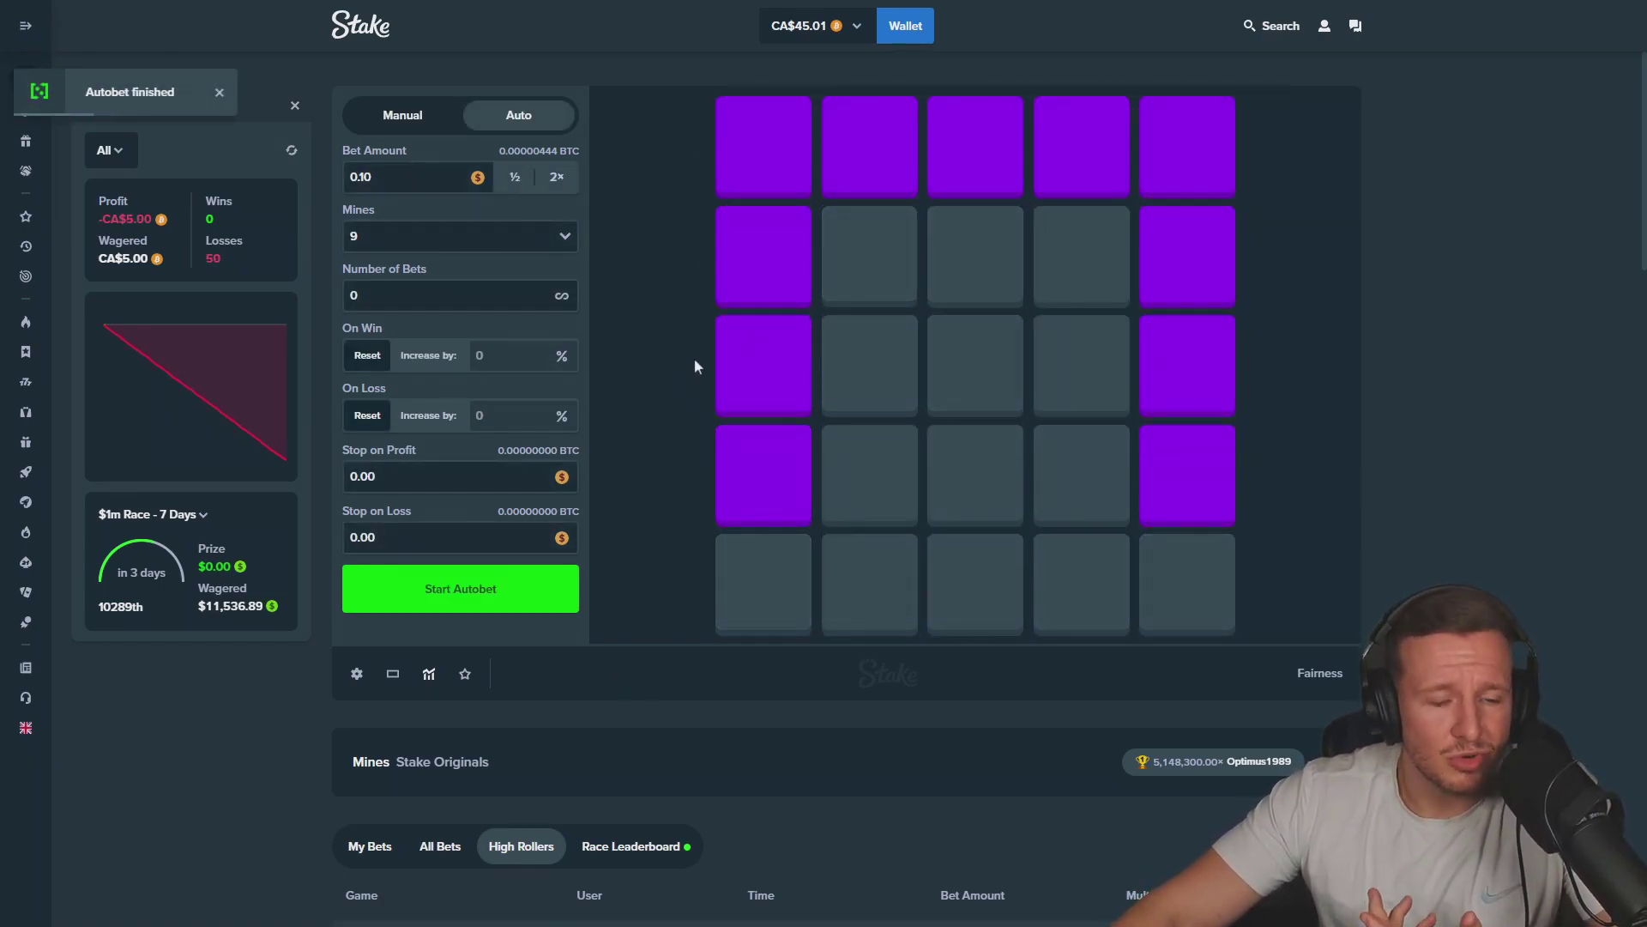
# - Dismiss the finished notice, then start and stop a 0.20-per-bet autobet
pyautogui.click(222, 96)
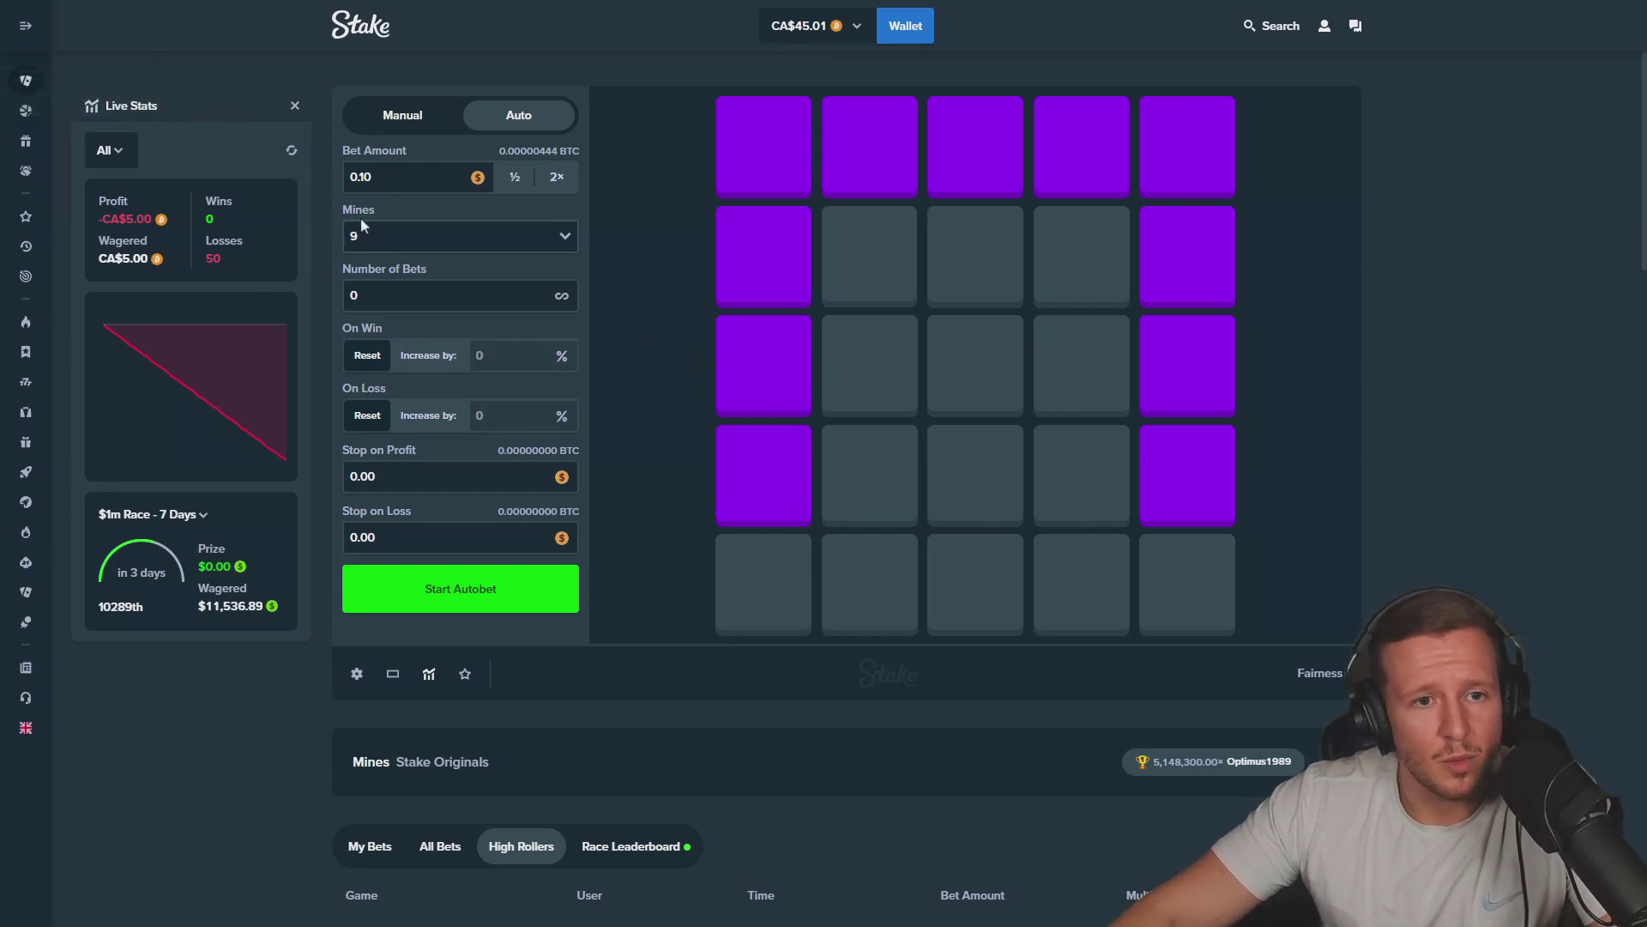
pyautogui.click(501, 580)
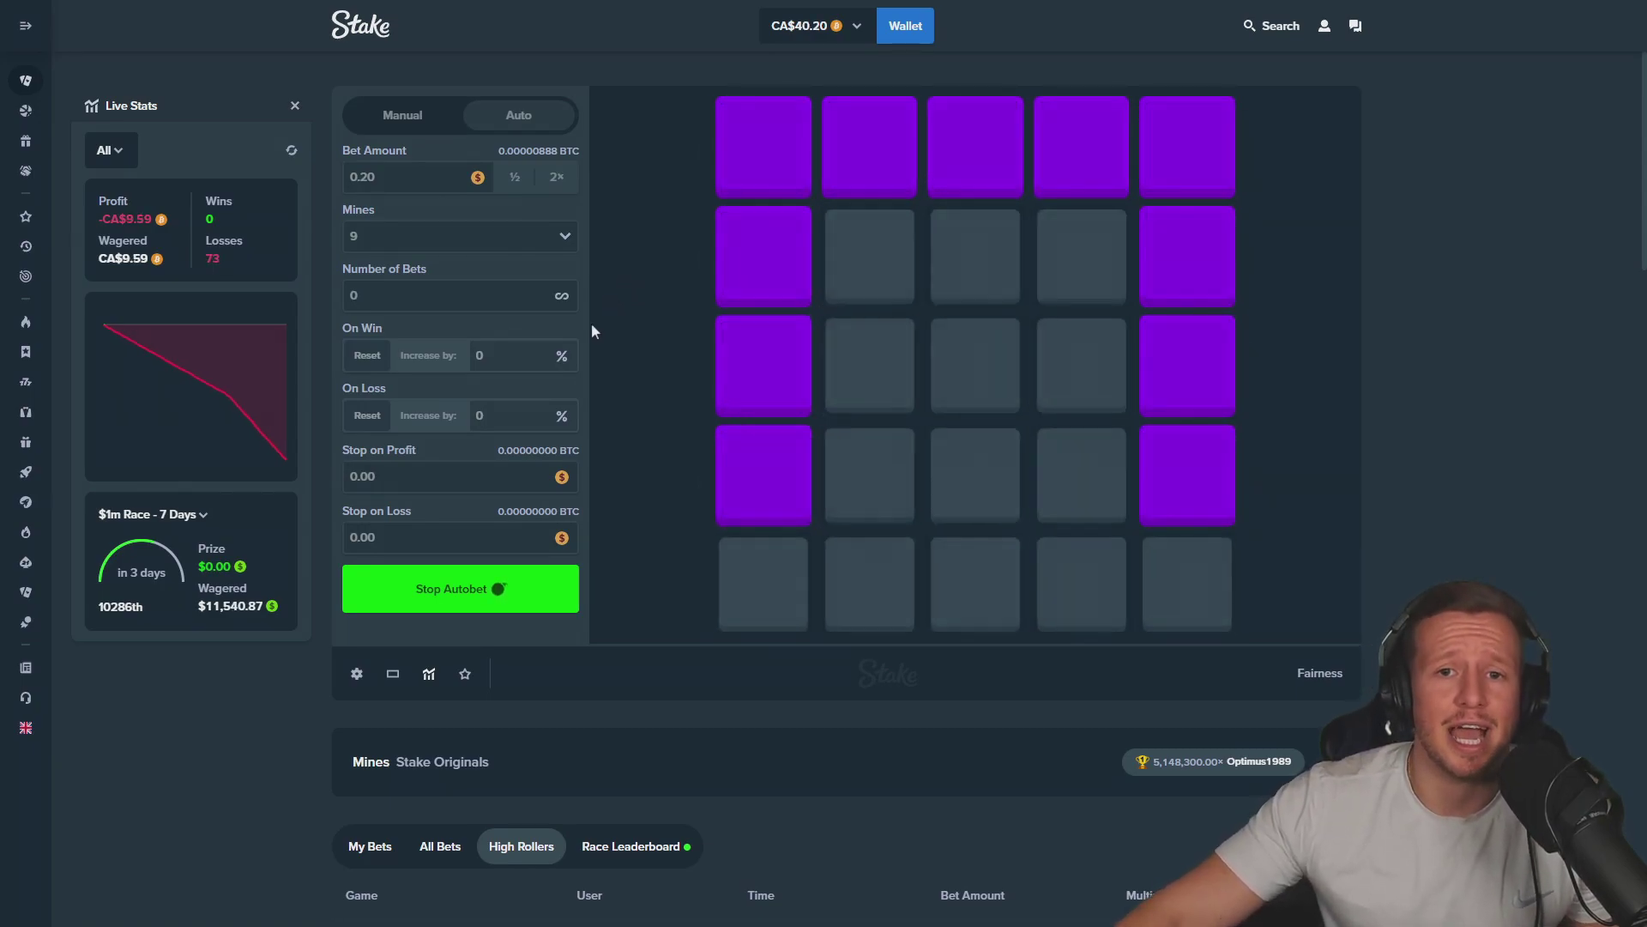
pyautogui.click(459, 588)
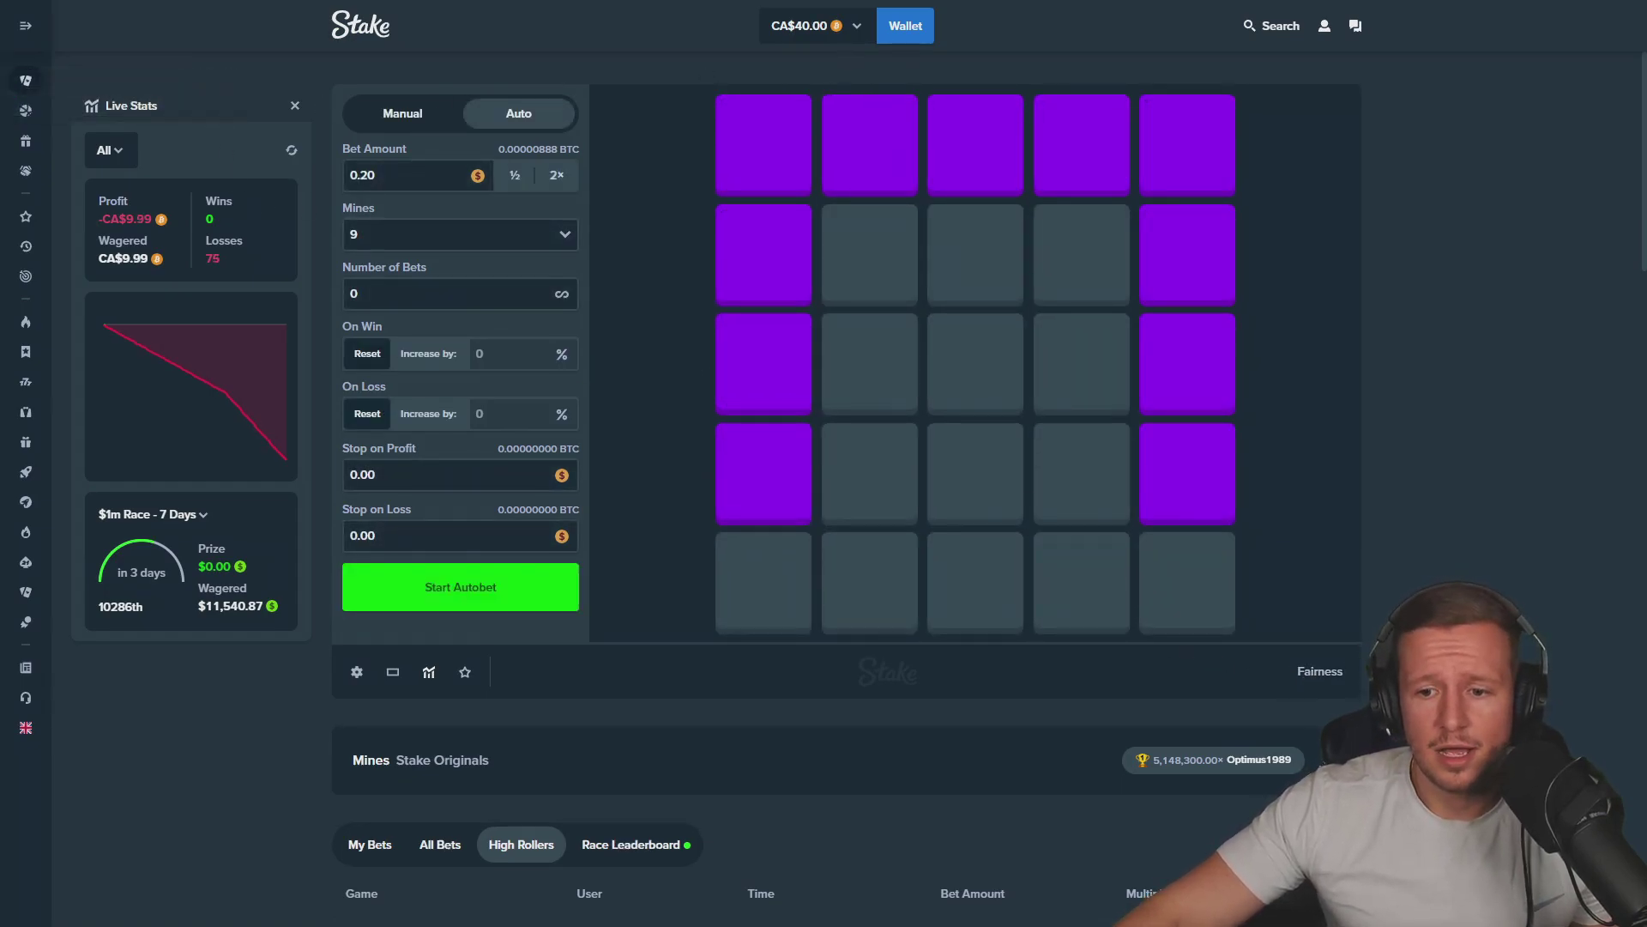
pyautogui.scroll(-4, 1250, 667)
# - Expand the Mines leaderboard to Lucky Wins and nudge the Live Stats panel up
pyautogui.click(1323, 332)
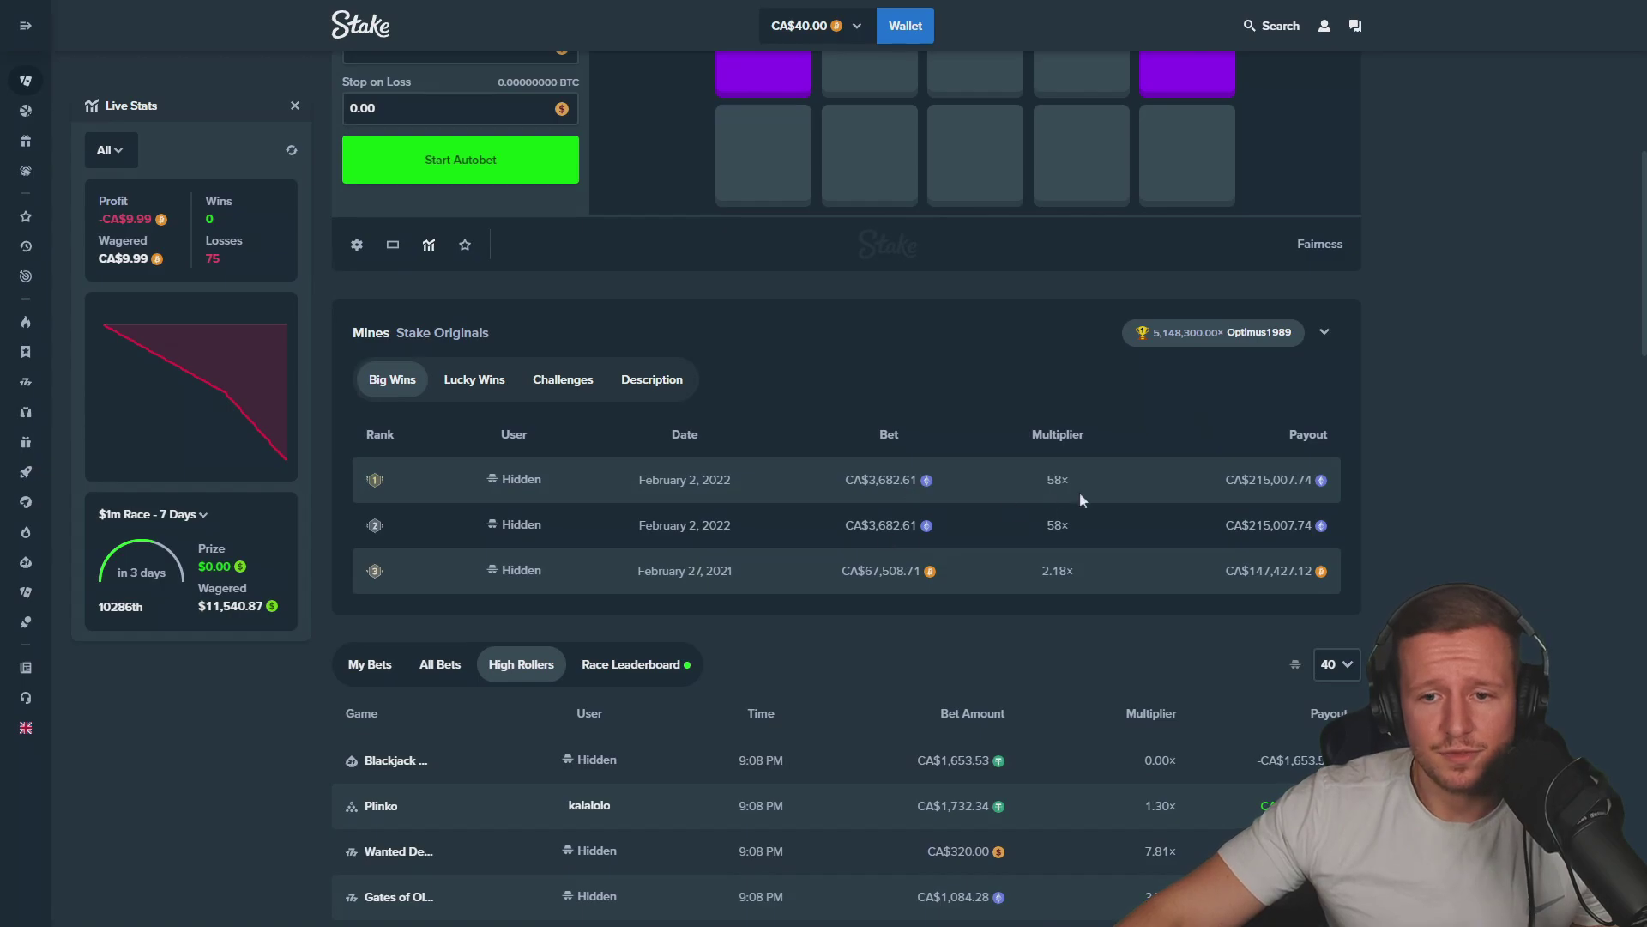
pyautogui.click(473, 379)
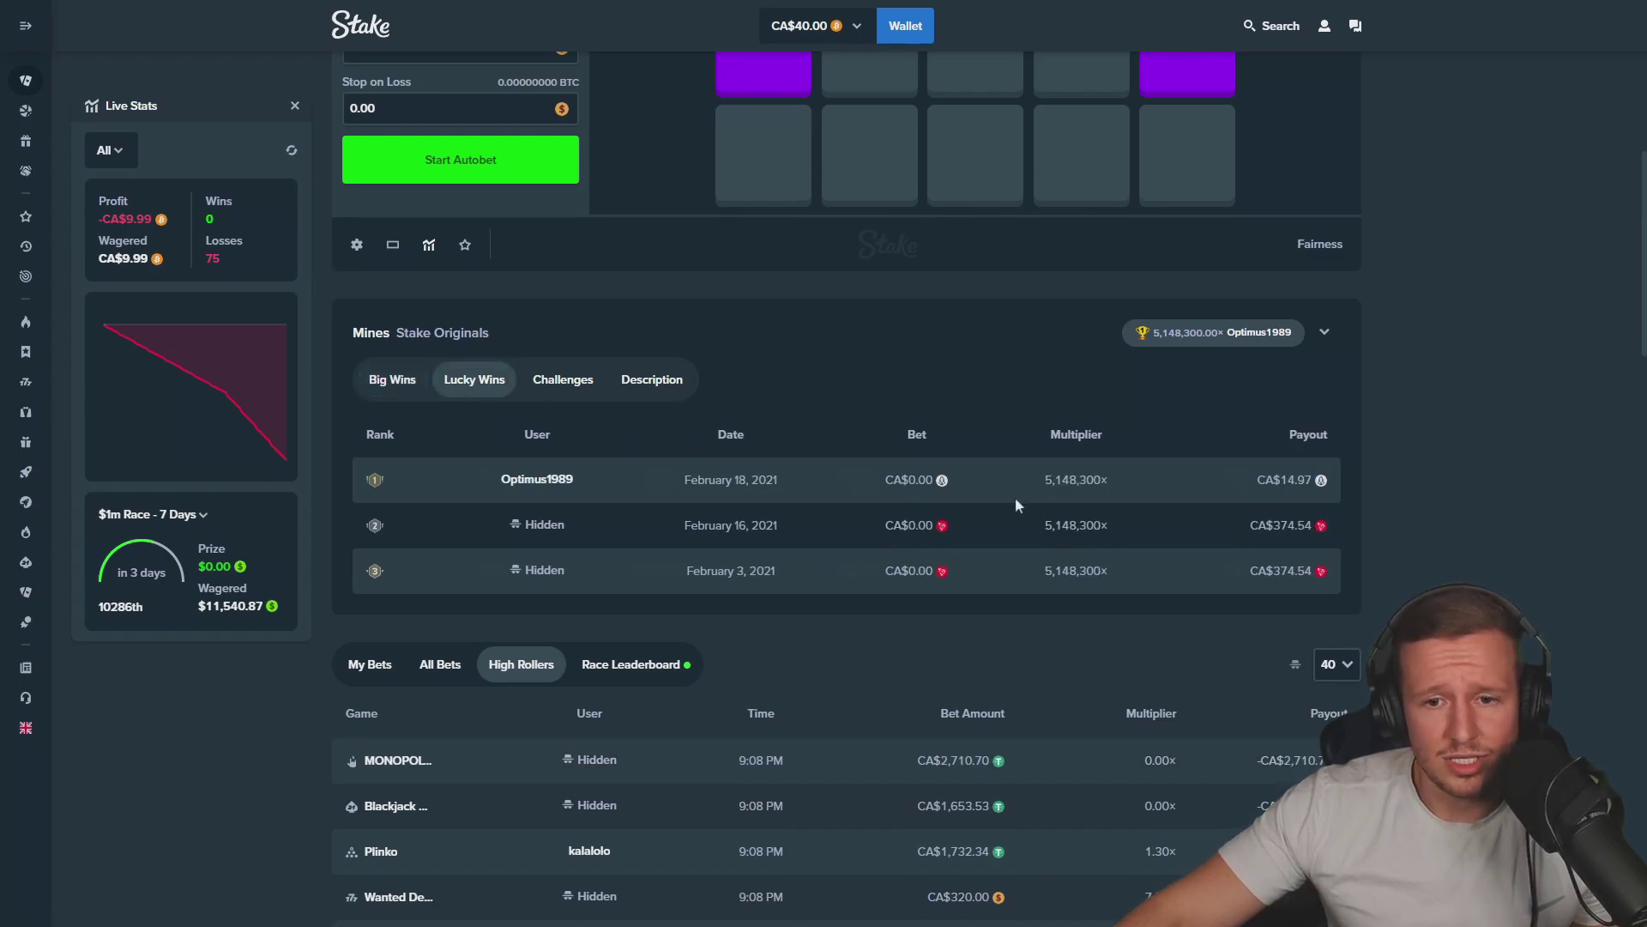
pyautogui.scroll(4, 1123, 501)
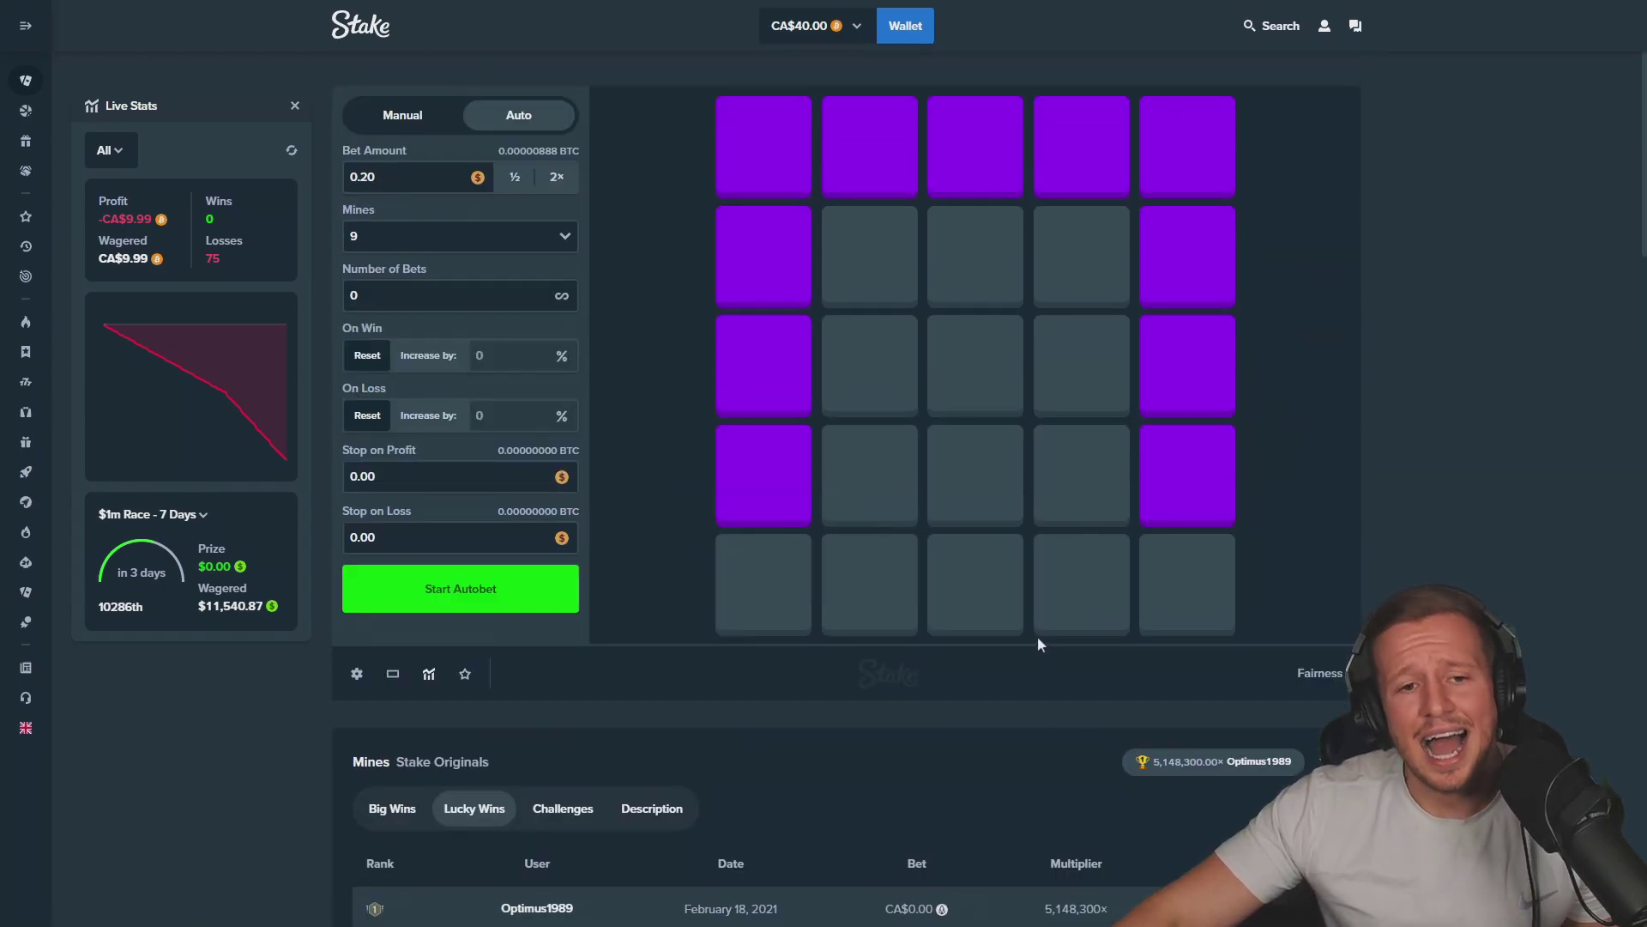
pyautogui.moveTo(175, 120); pyautogui.dragTo(177, 96)
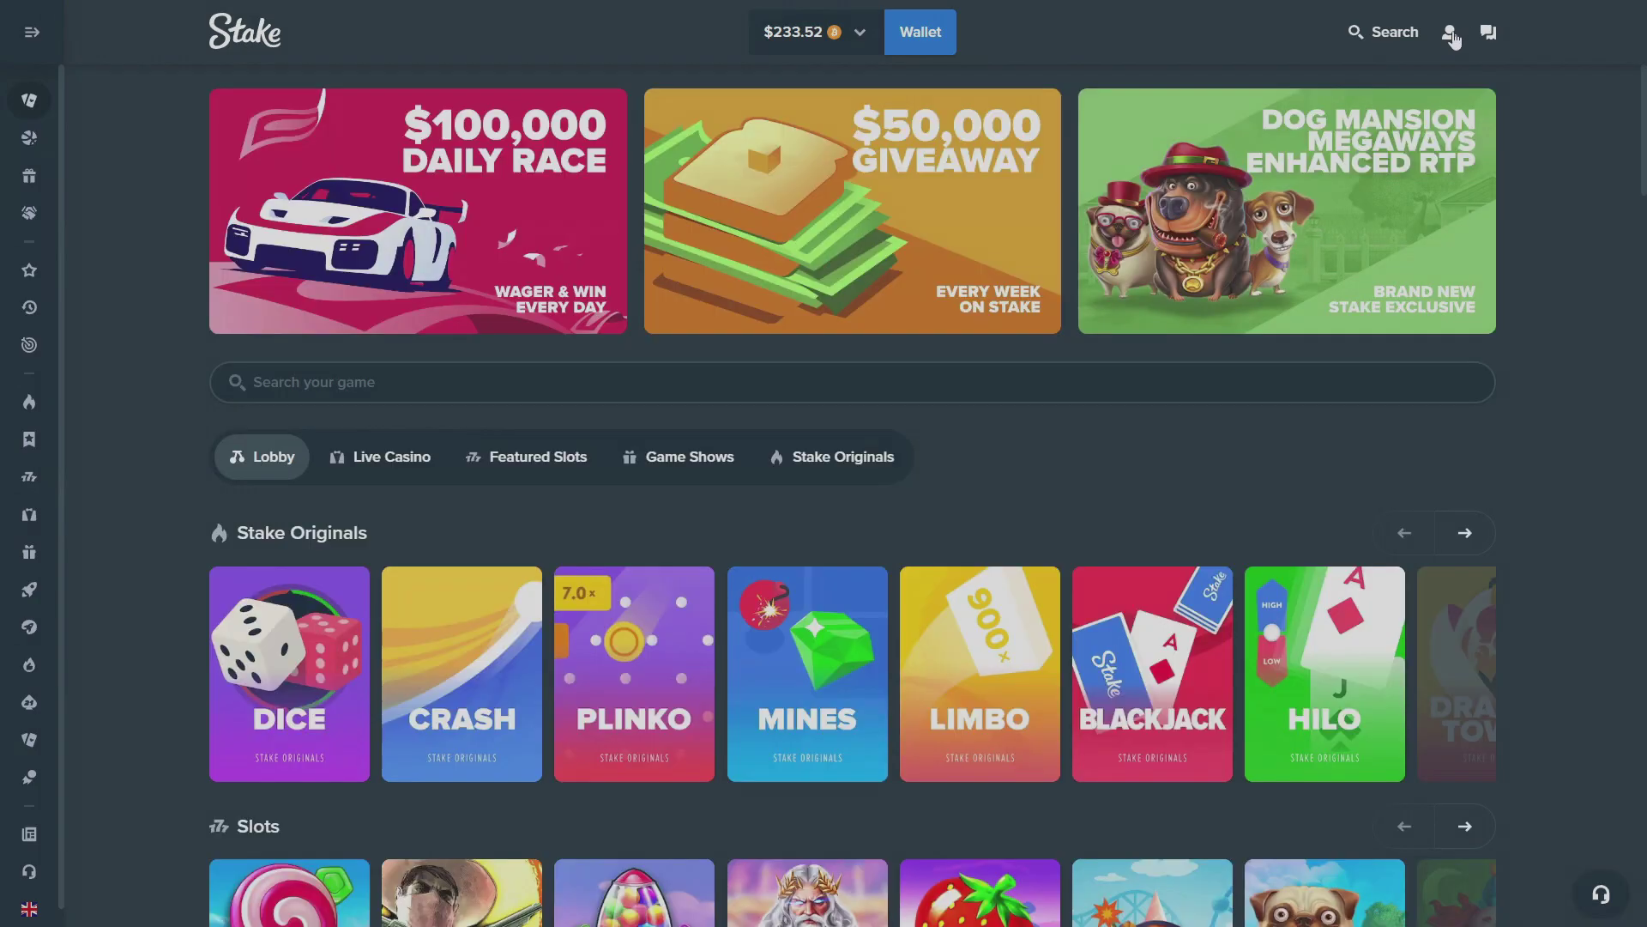
# - Submit the Stake registration form with a referral code via the account menu
pyautogui.click(1449, 32)
pyautogui.click(1447, 381)
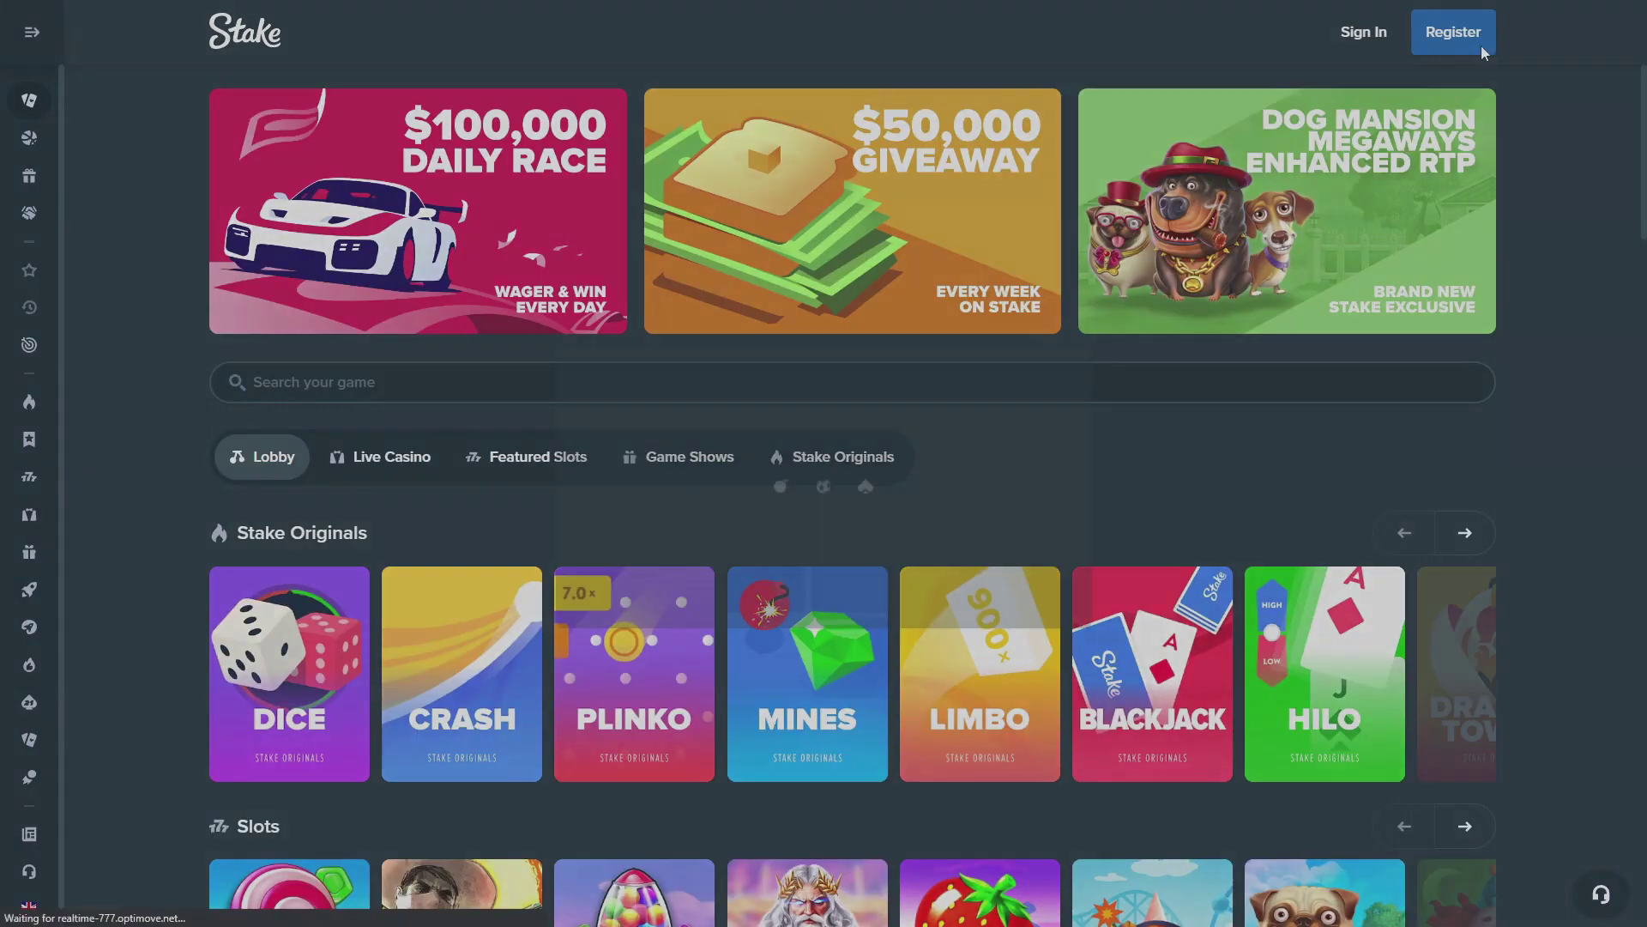
pyautogui.click(1453, 31)
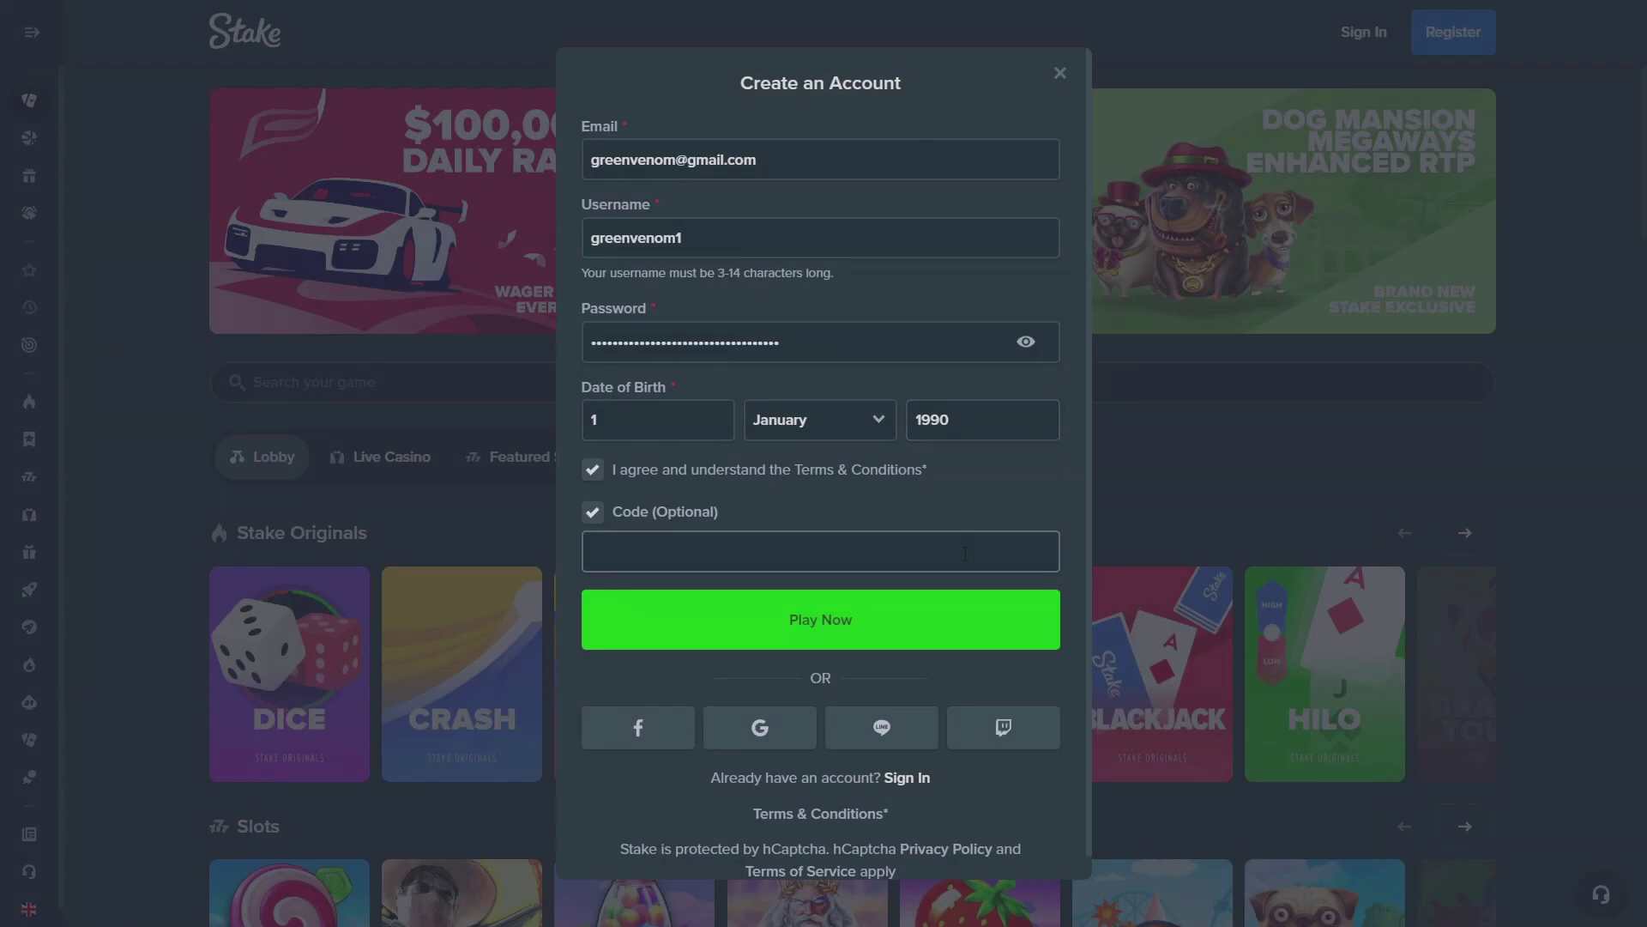
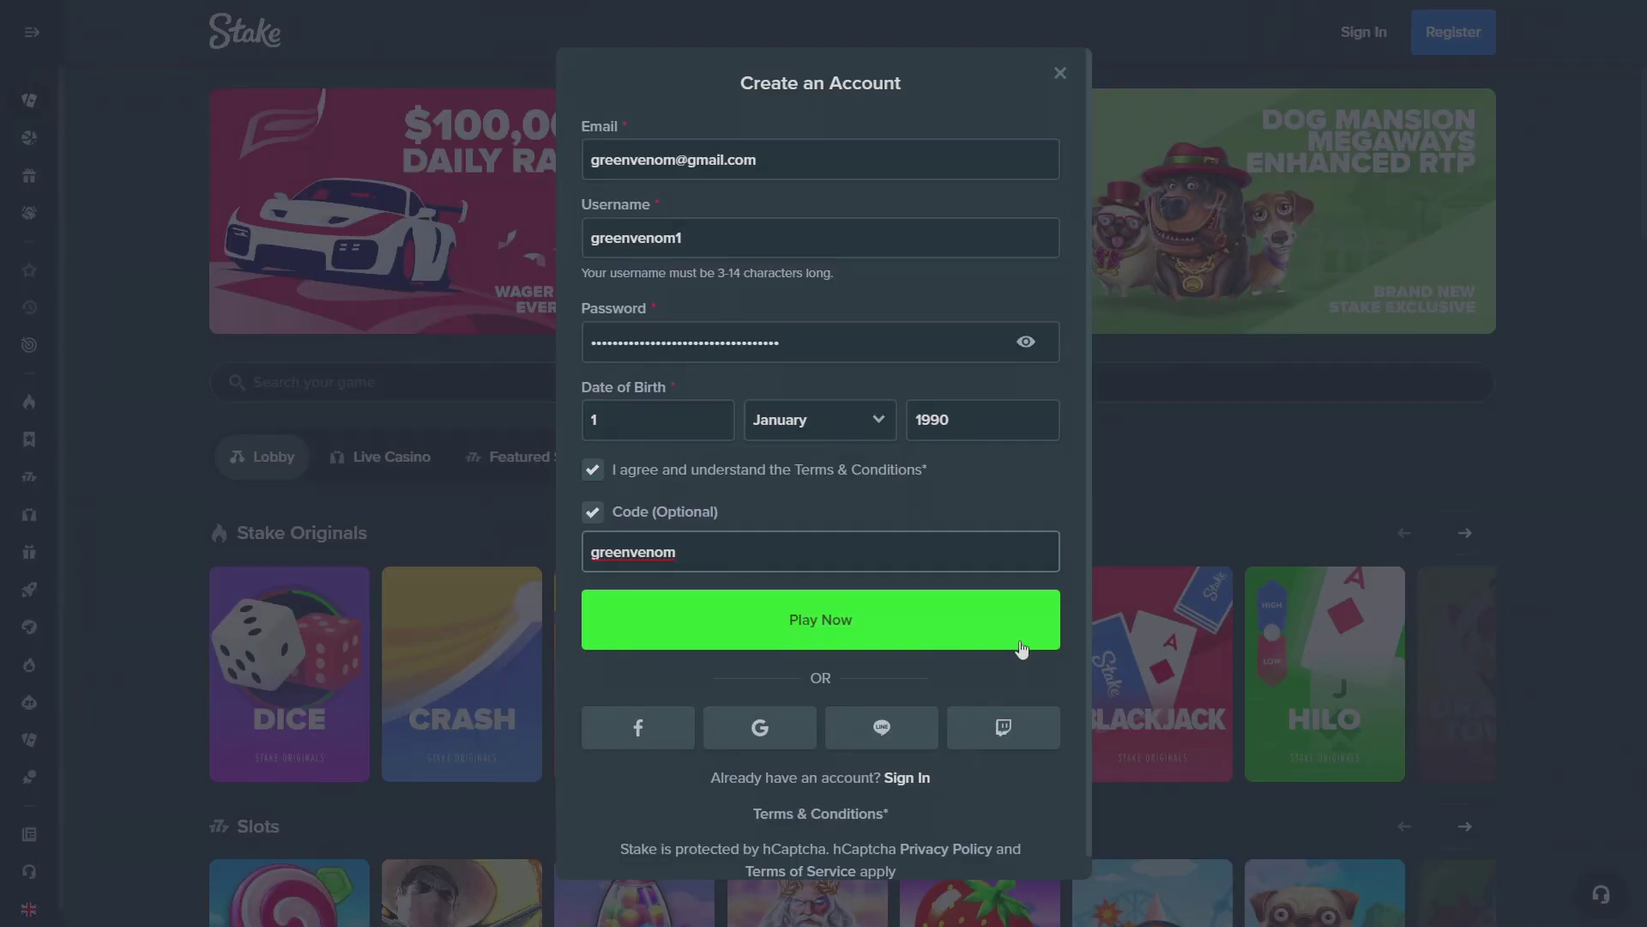
pyautogui.click(1020, 643)
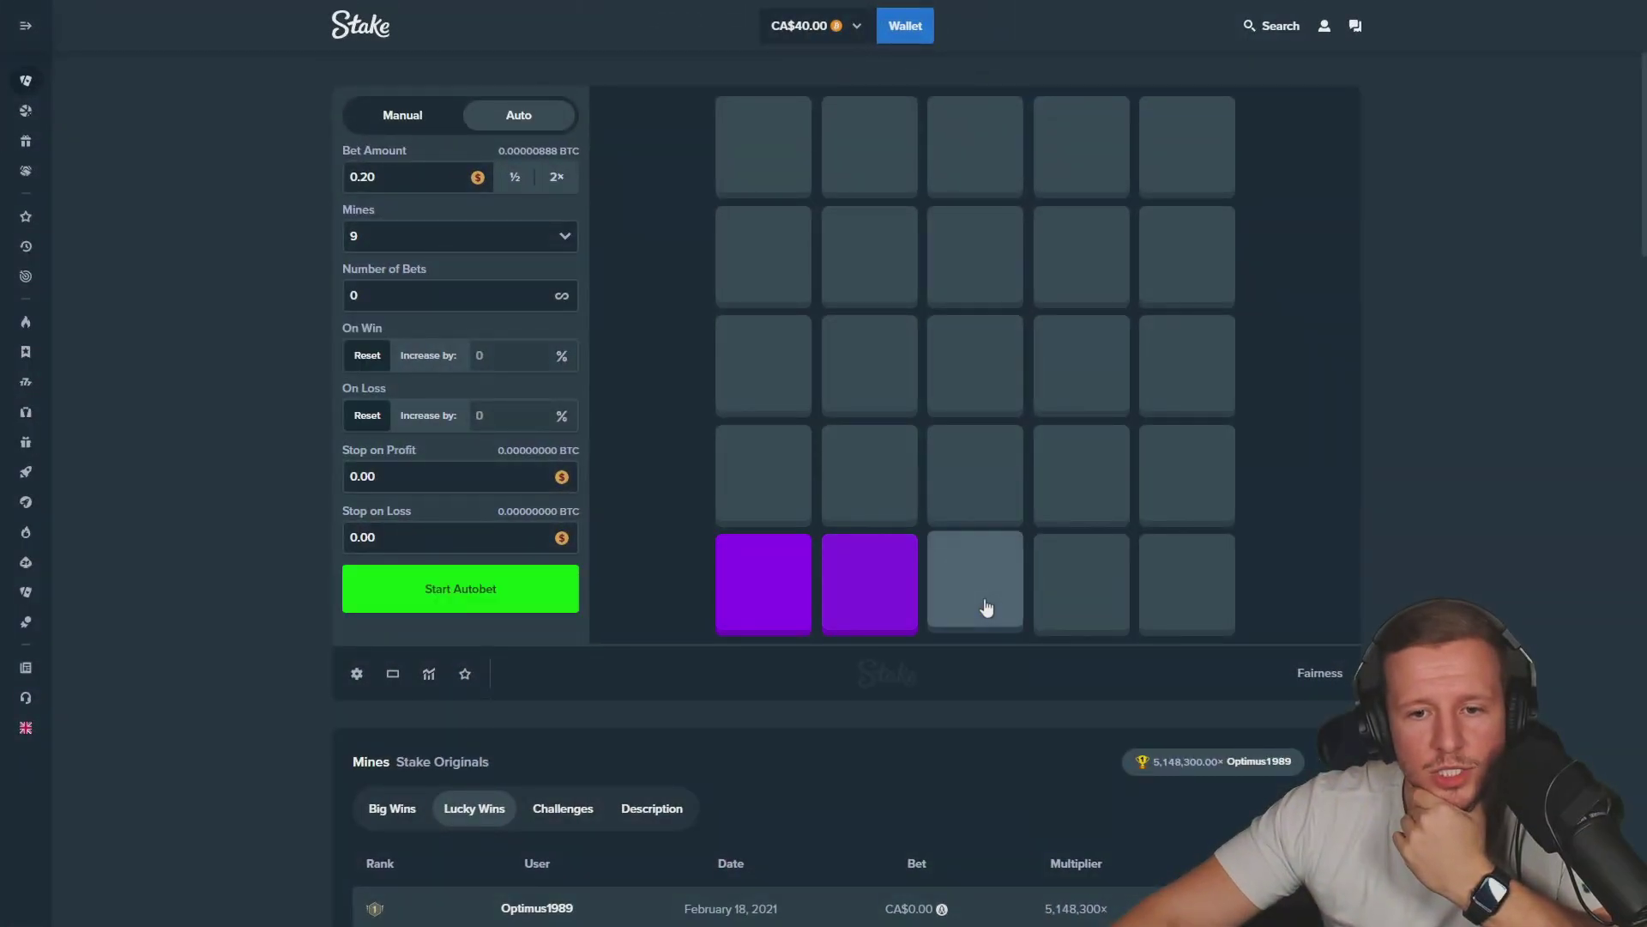
# - Select the bottom and fourth-row tiles plus the middle row's centre tile
pyautogui.click(974, 582)
pyautogui.click(1082, 581)
pyautogui.click(1188, 582)
pyautogui.click(1186, 473)
pyautogui.click(1080, 472)
pyautogui.click(975, 472)
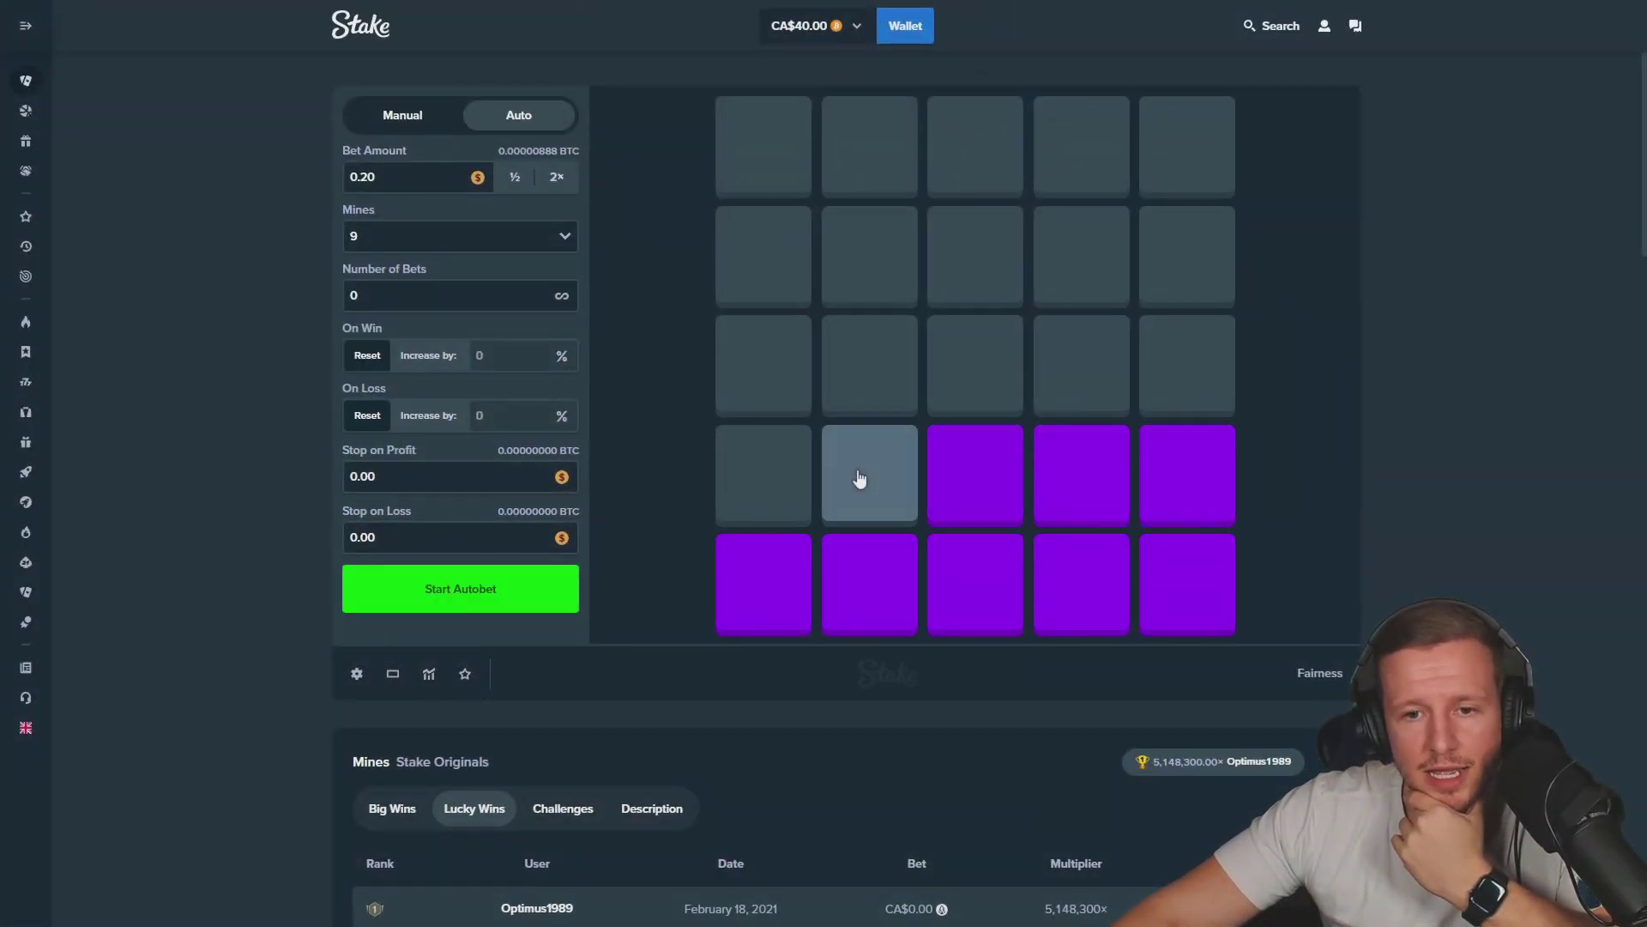
pyautogui.click(869, 476)
pyautogui.click(763, 475)
pyautogui.click(973, 362)
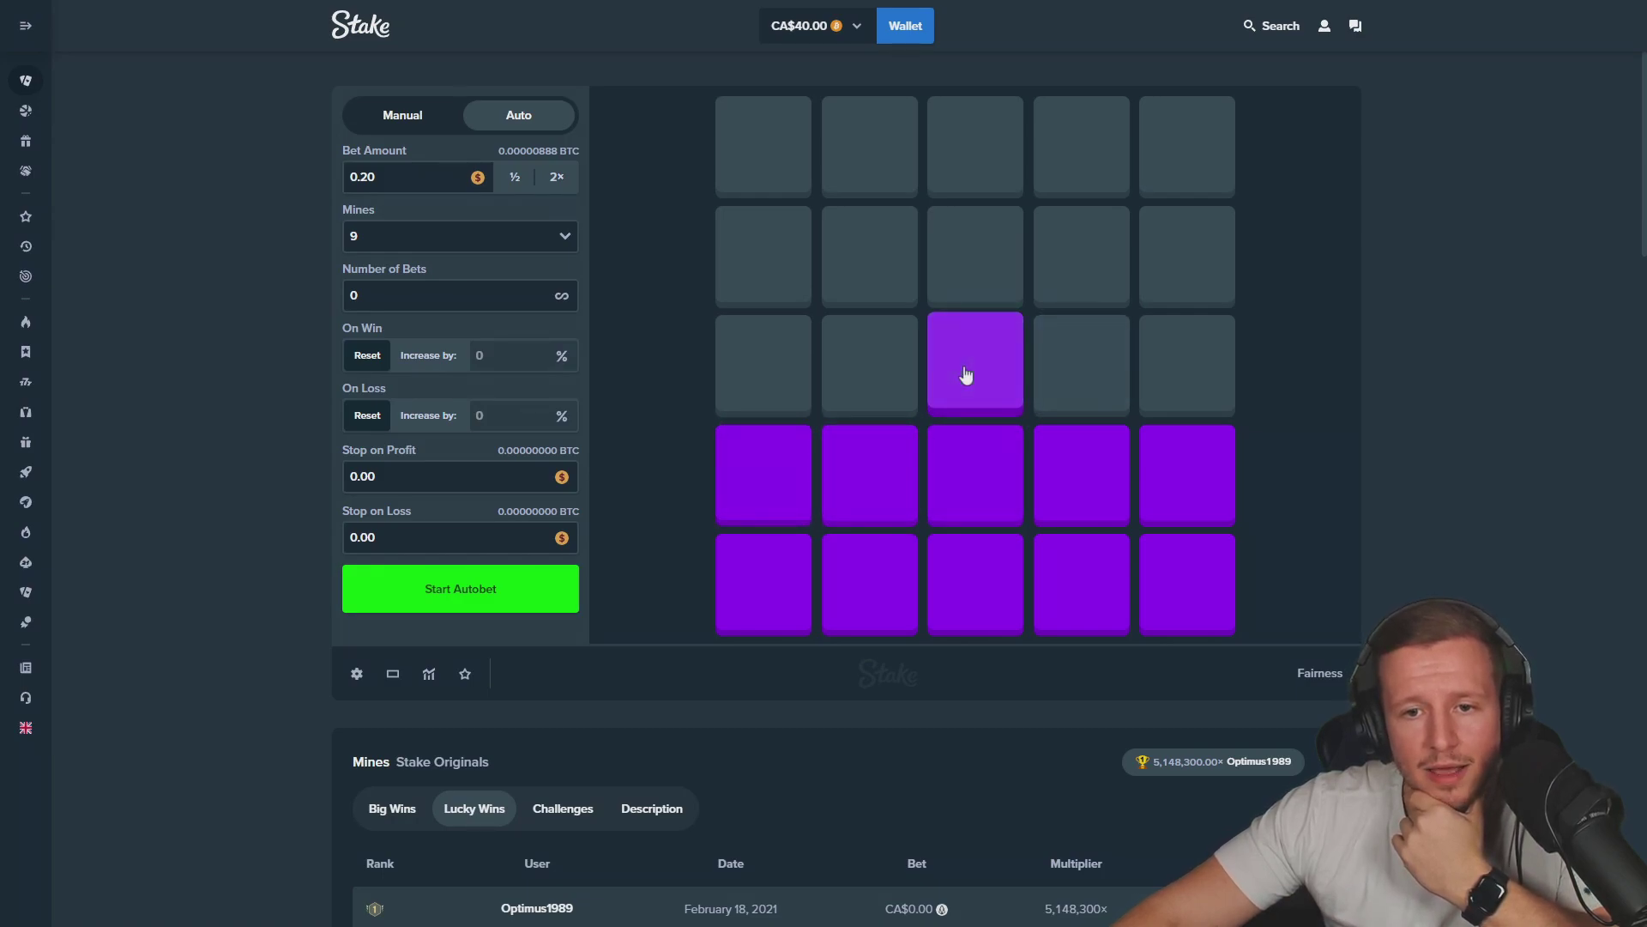
# - Run a 50-bet autobet at 0.10 per bet on this pattern
pyautogui.click(375, 294)
pyautogui.write('50')
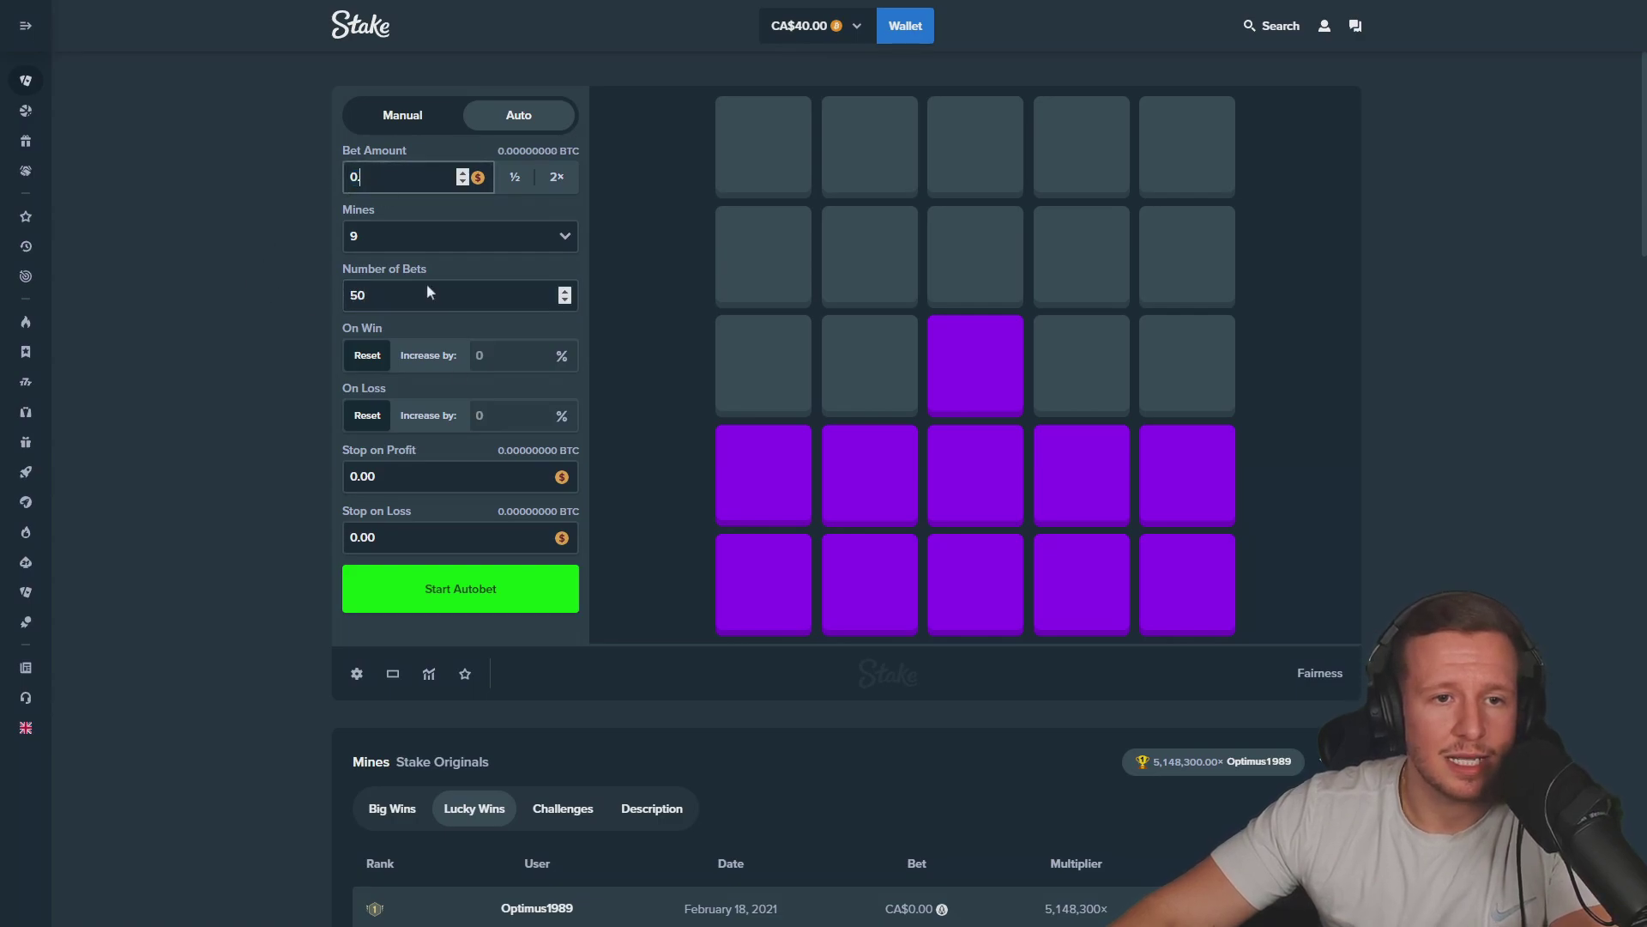
pyautogui.write('.10')
pyautogui.click(459, 589)
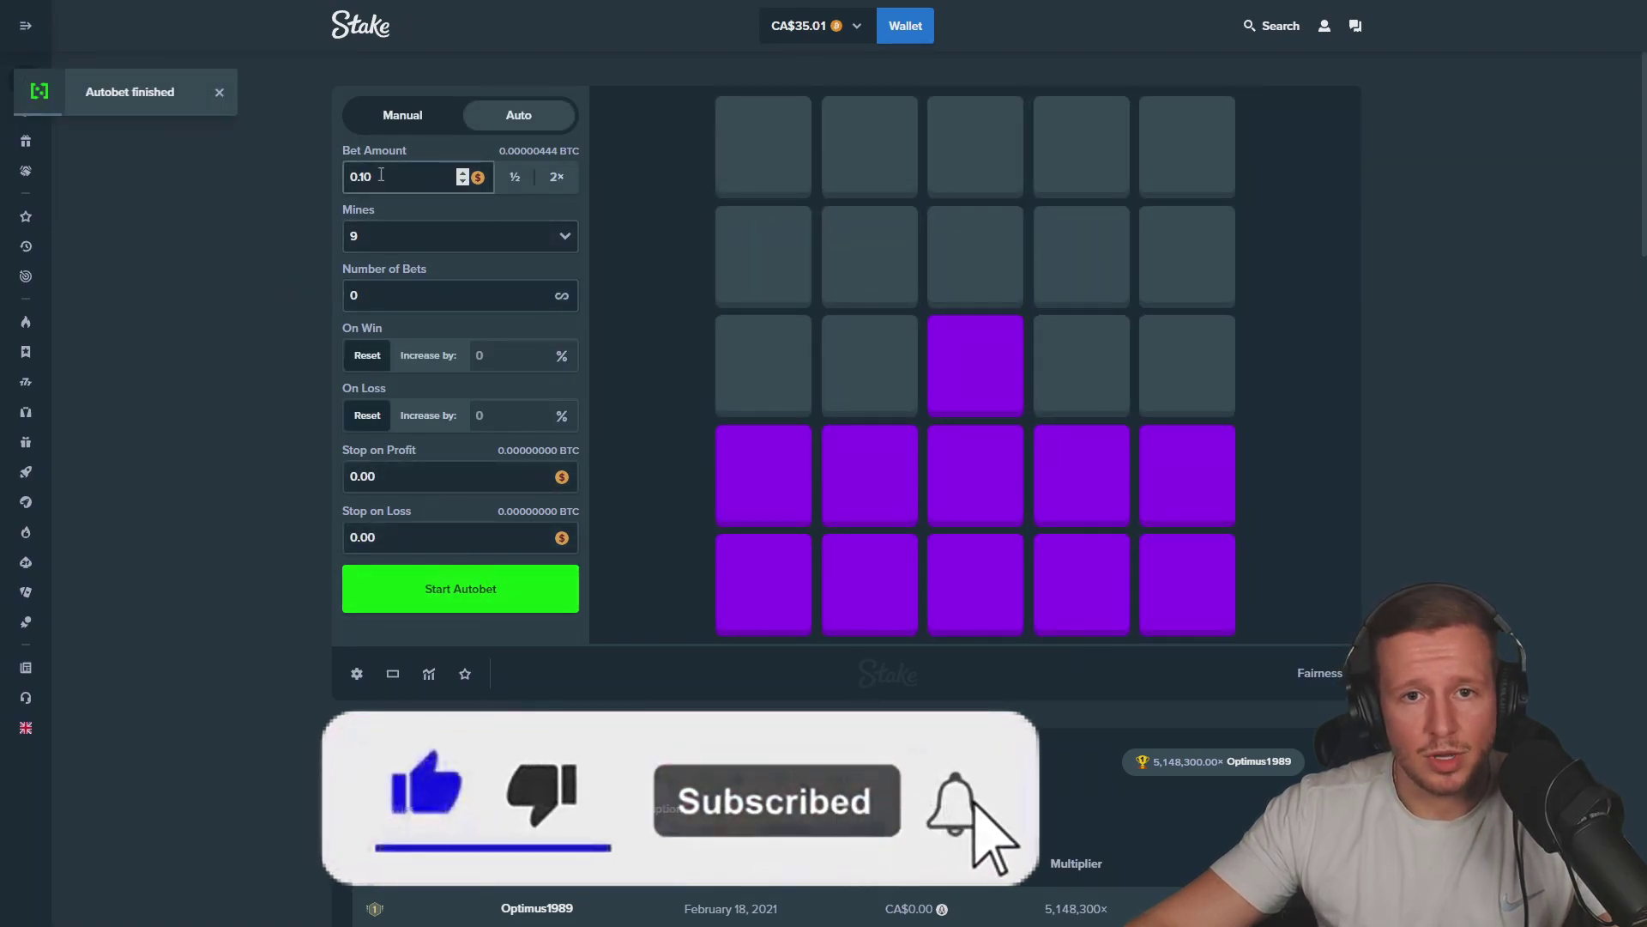
pyautogui.click(373, 295)
# - Run another 50-bet autobet with Live Stats shown, then close Live Stats
pyautogui.doubleClick(374, 298)
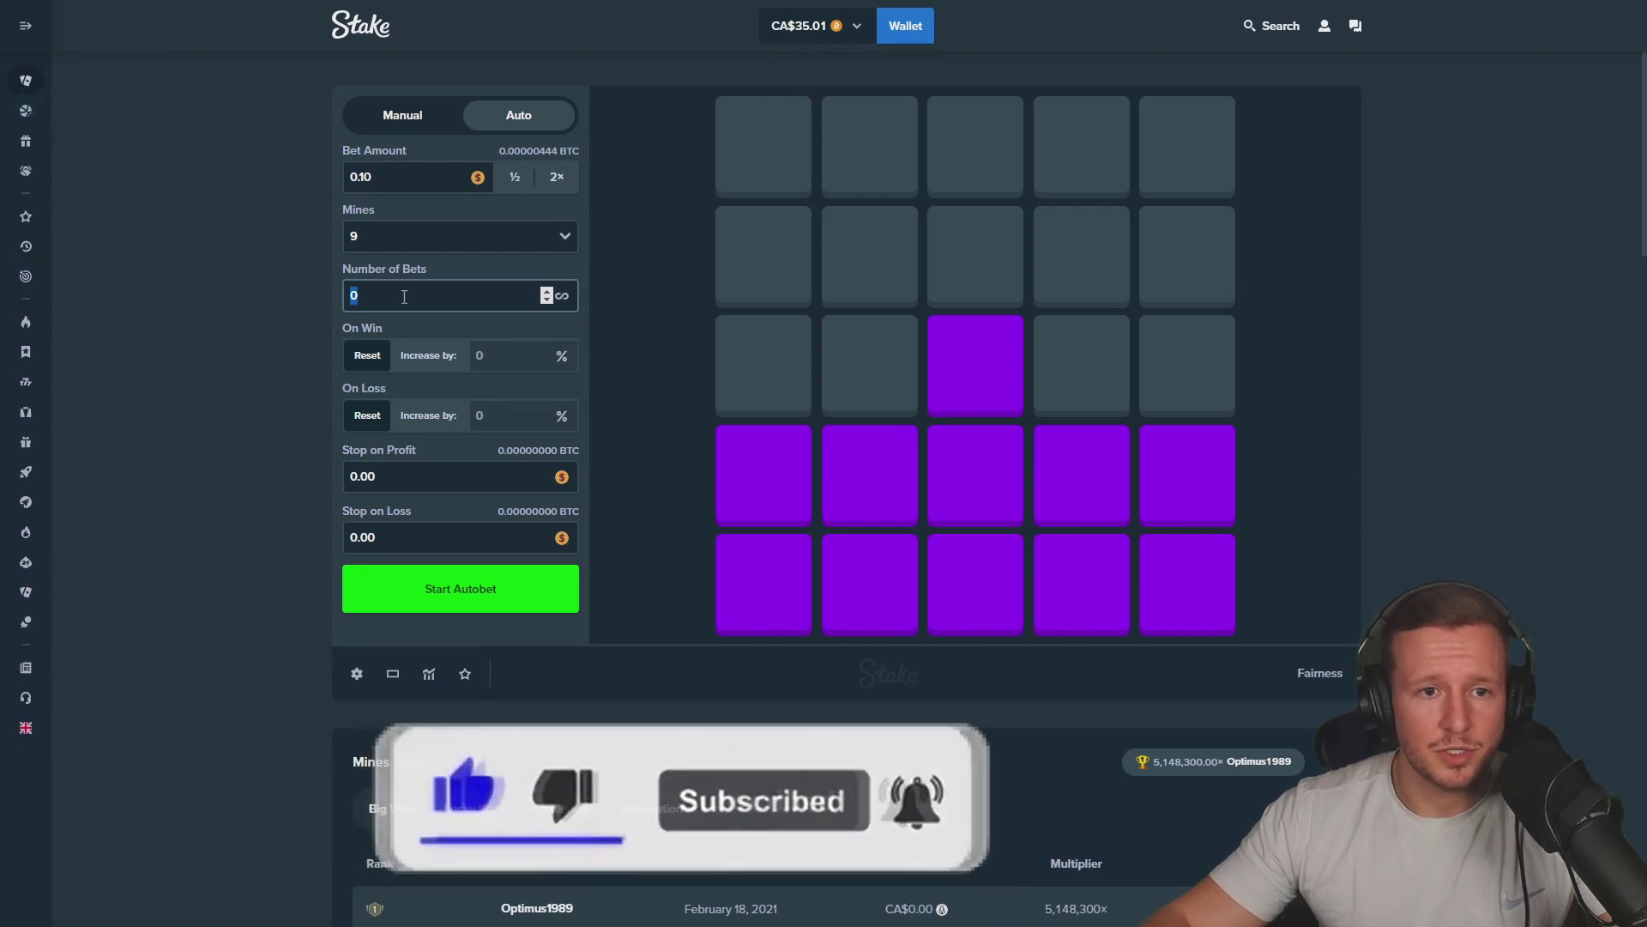
pyautogui.write('50')
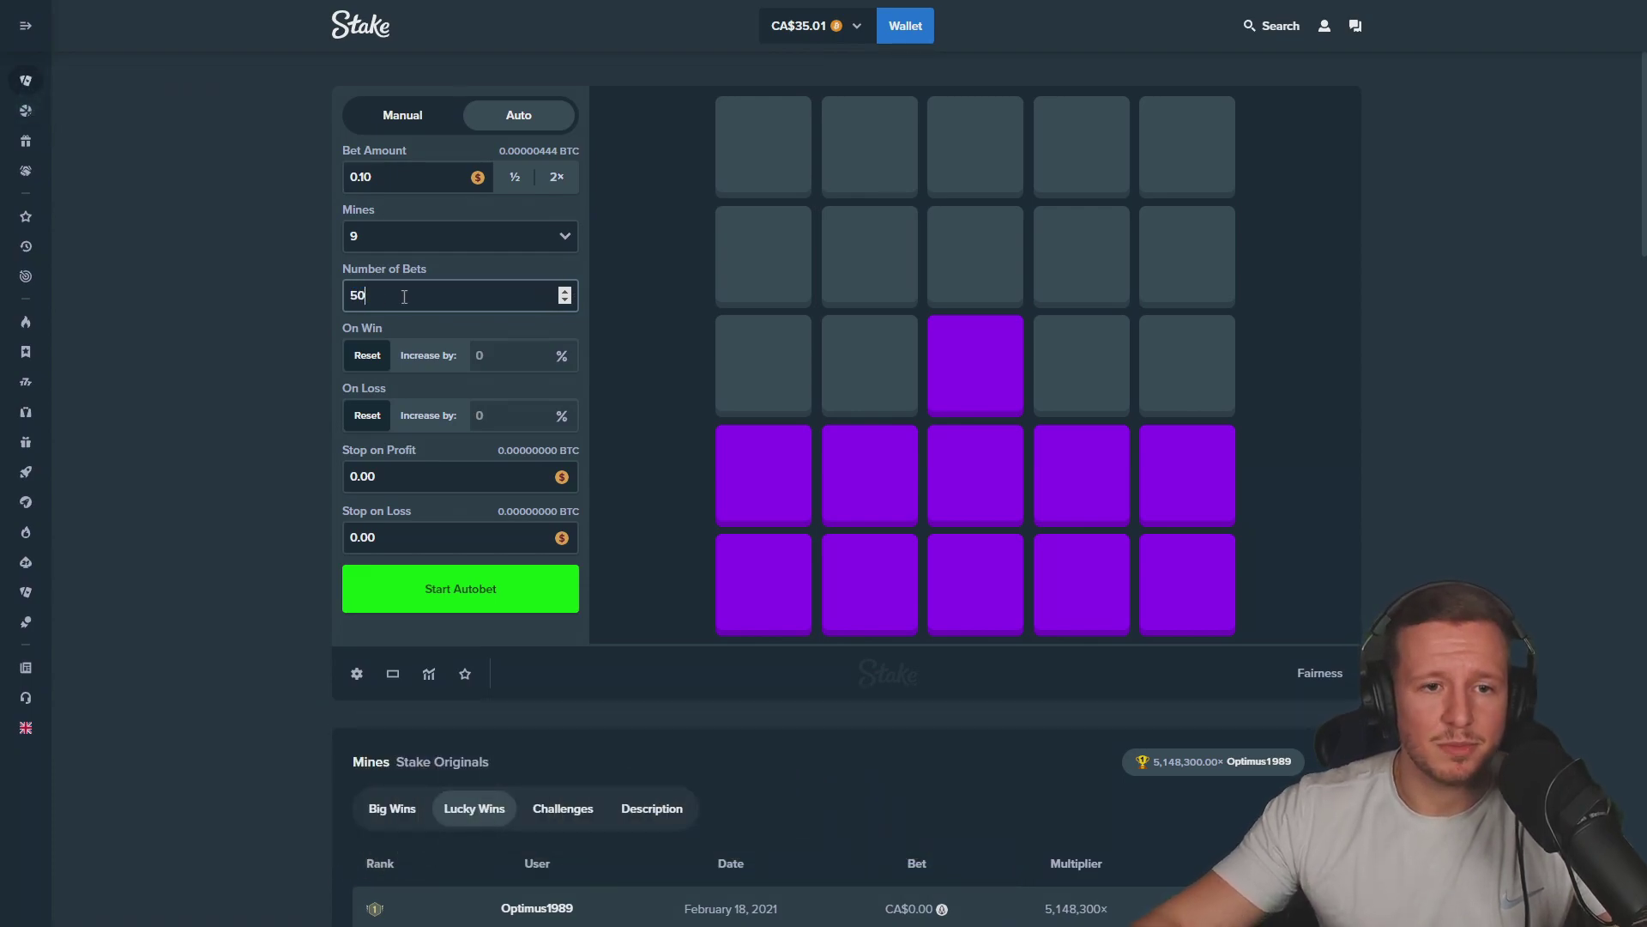
pyautogui.click(429, 673)
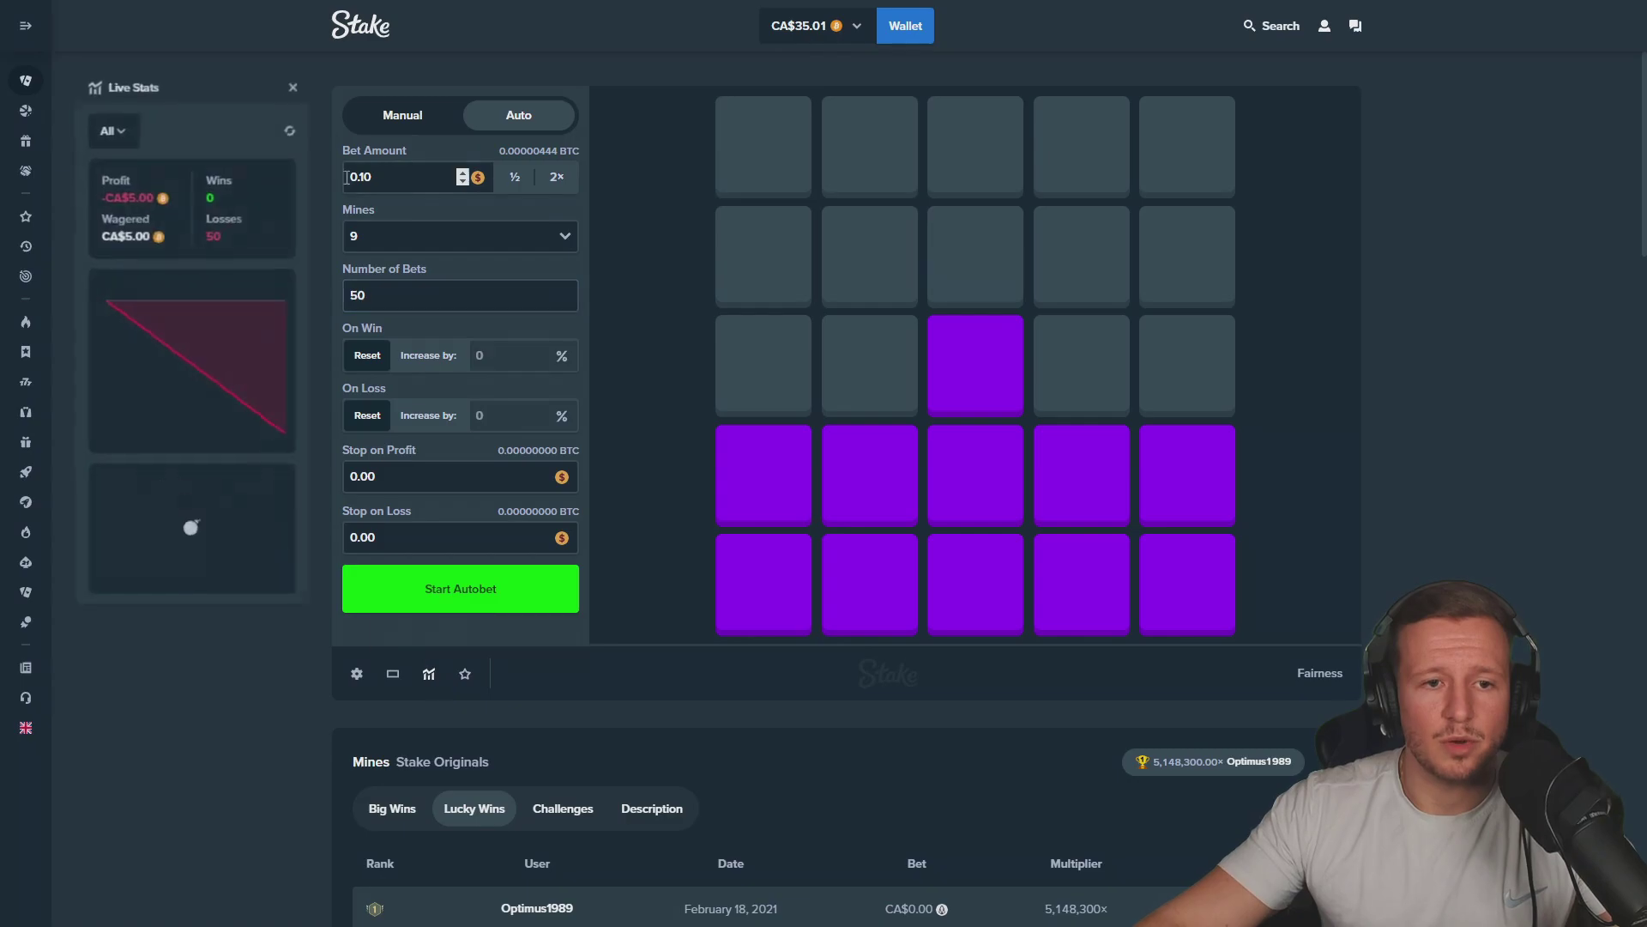
pyautogui.click(439, 595)
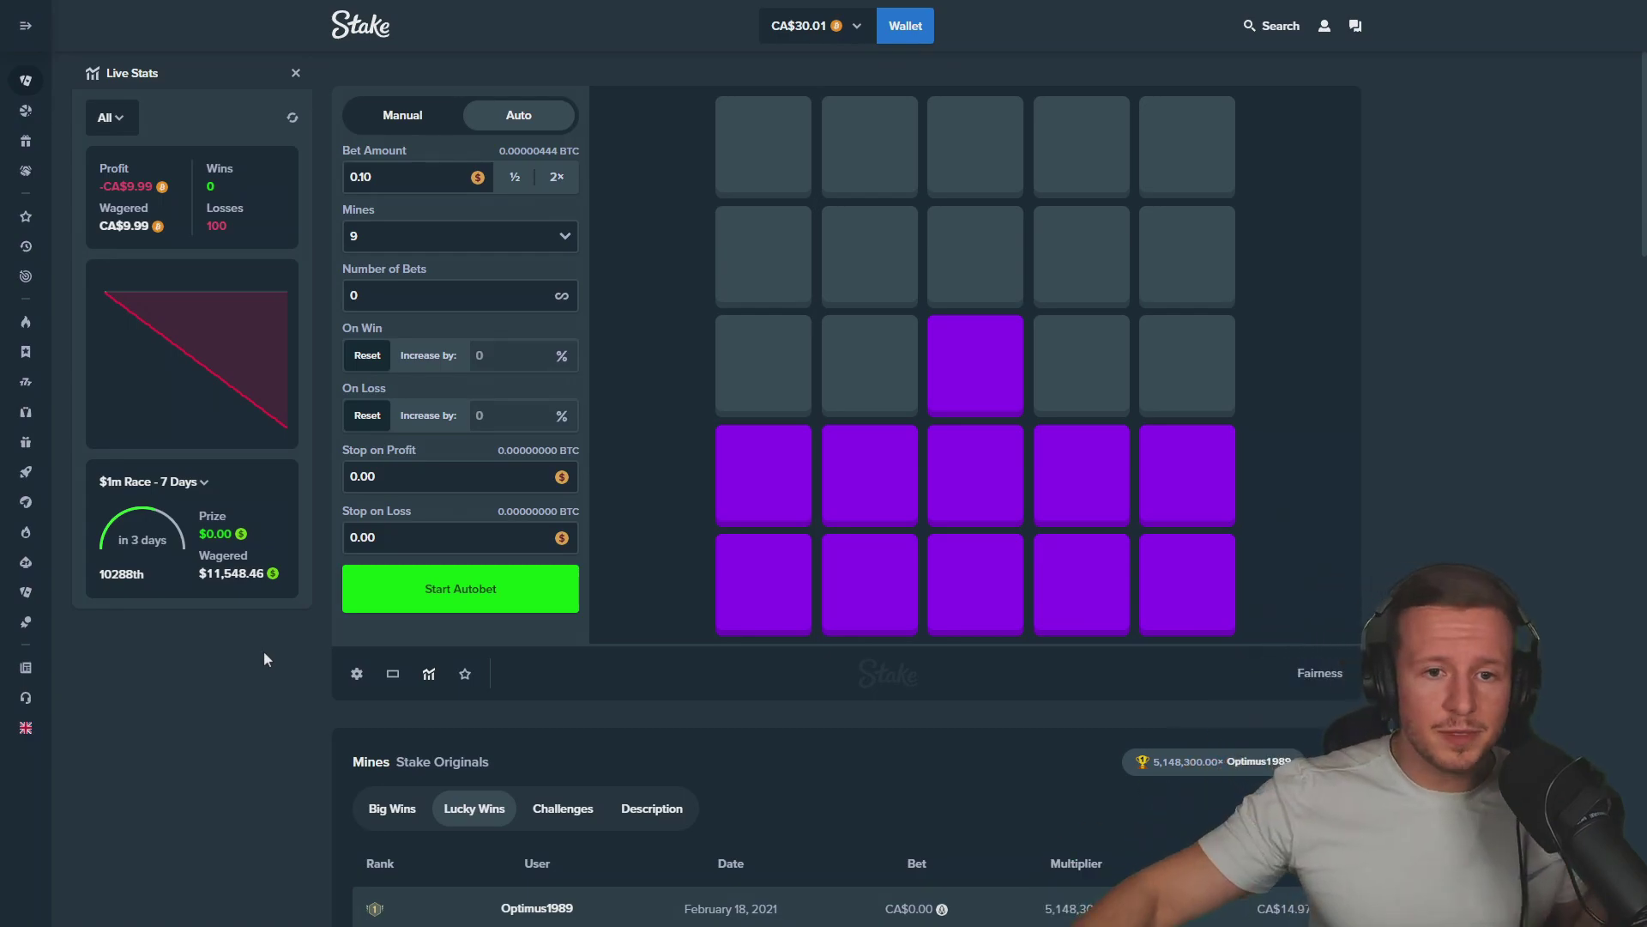
pyautogui.click(295, 74)
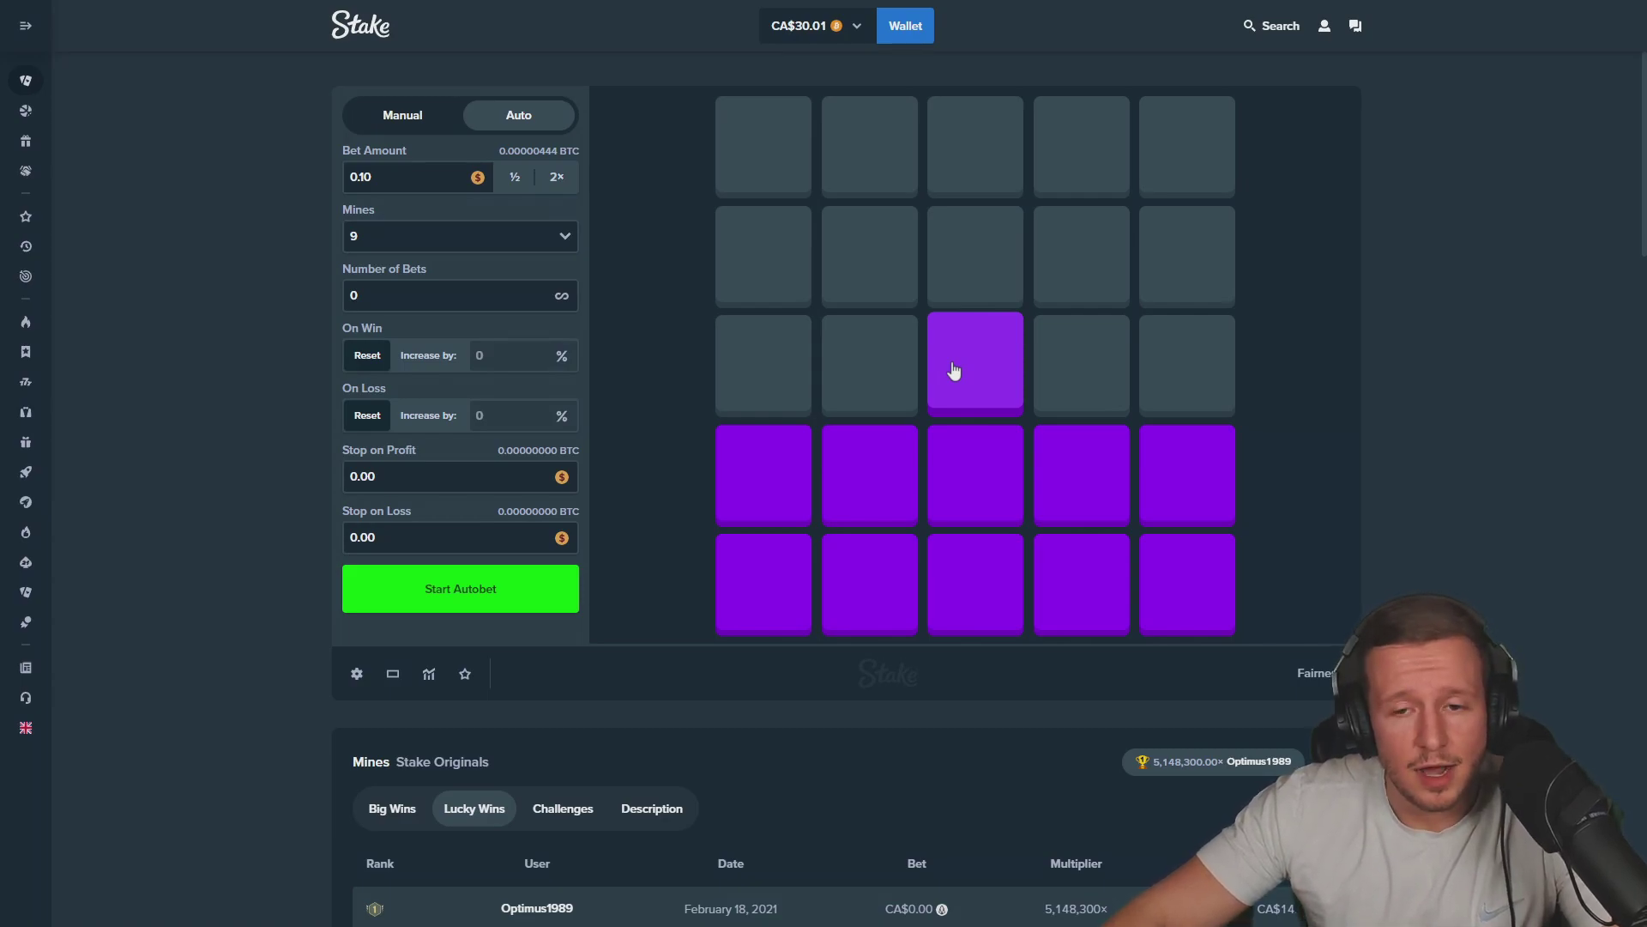
# - Deselect the centre and fourth-row tiles and select the top-row tiles
pyautogui.click(968, 371)
pyautogui.click(871, 471)
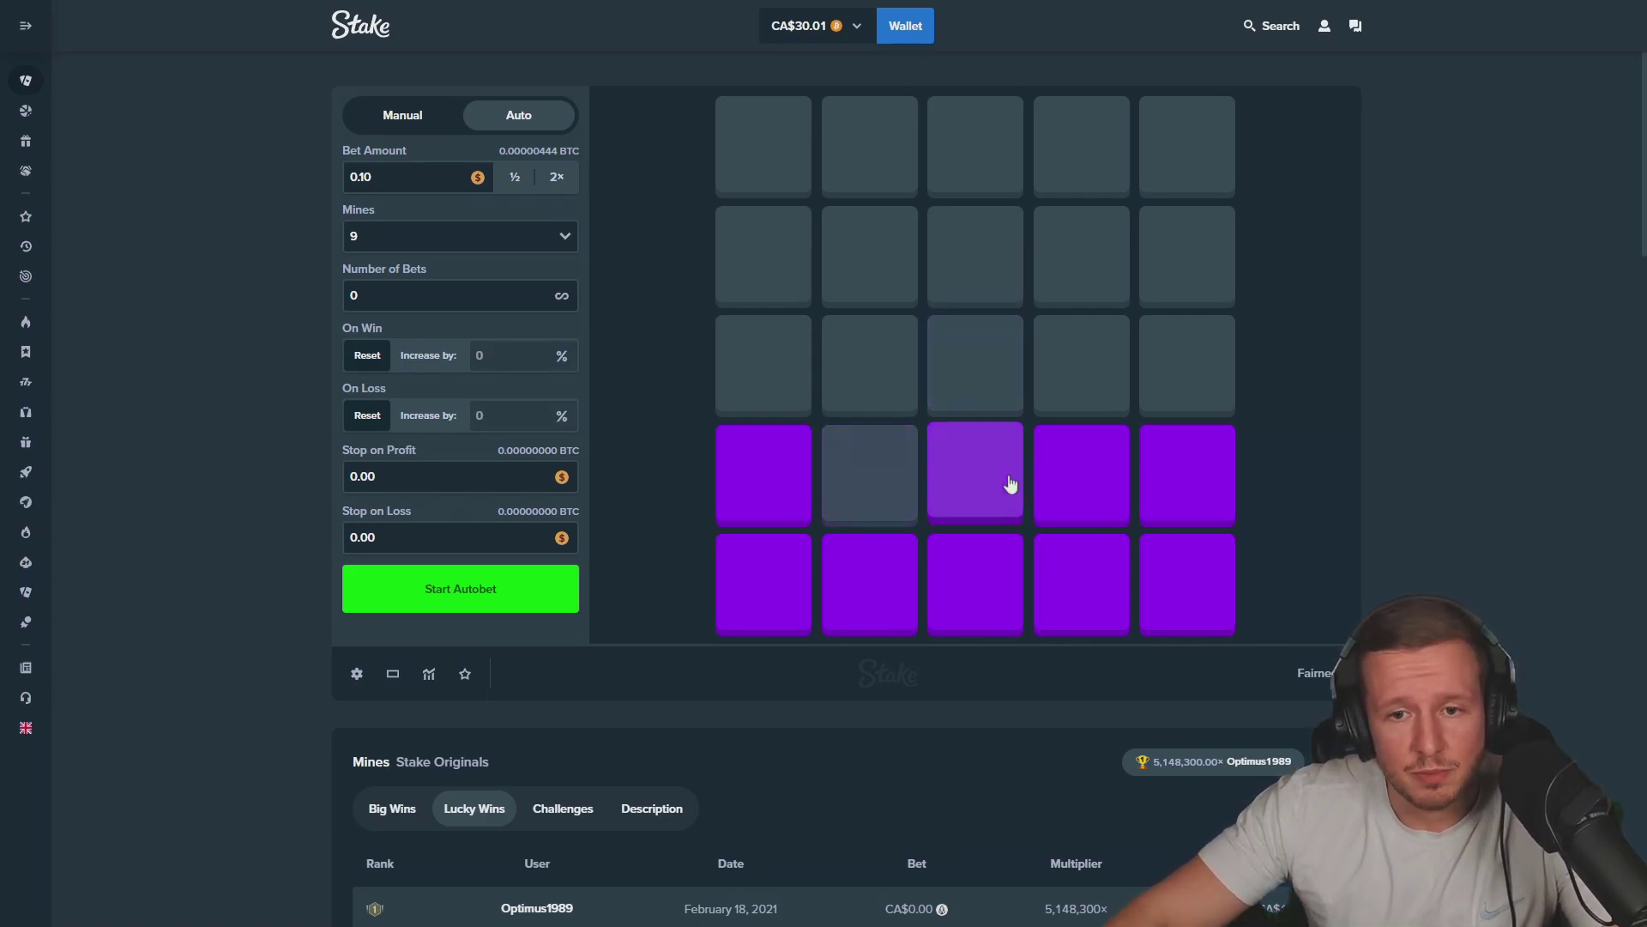
pyautogui.click(976, 471)
pyautogui.click(1081, 471)
pyautogui.click(869, 142)
pyautogui.click(975, 153)
pyautogui.click(1081, 152)
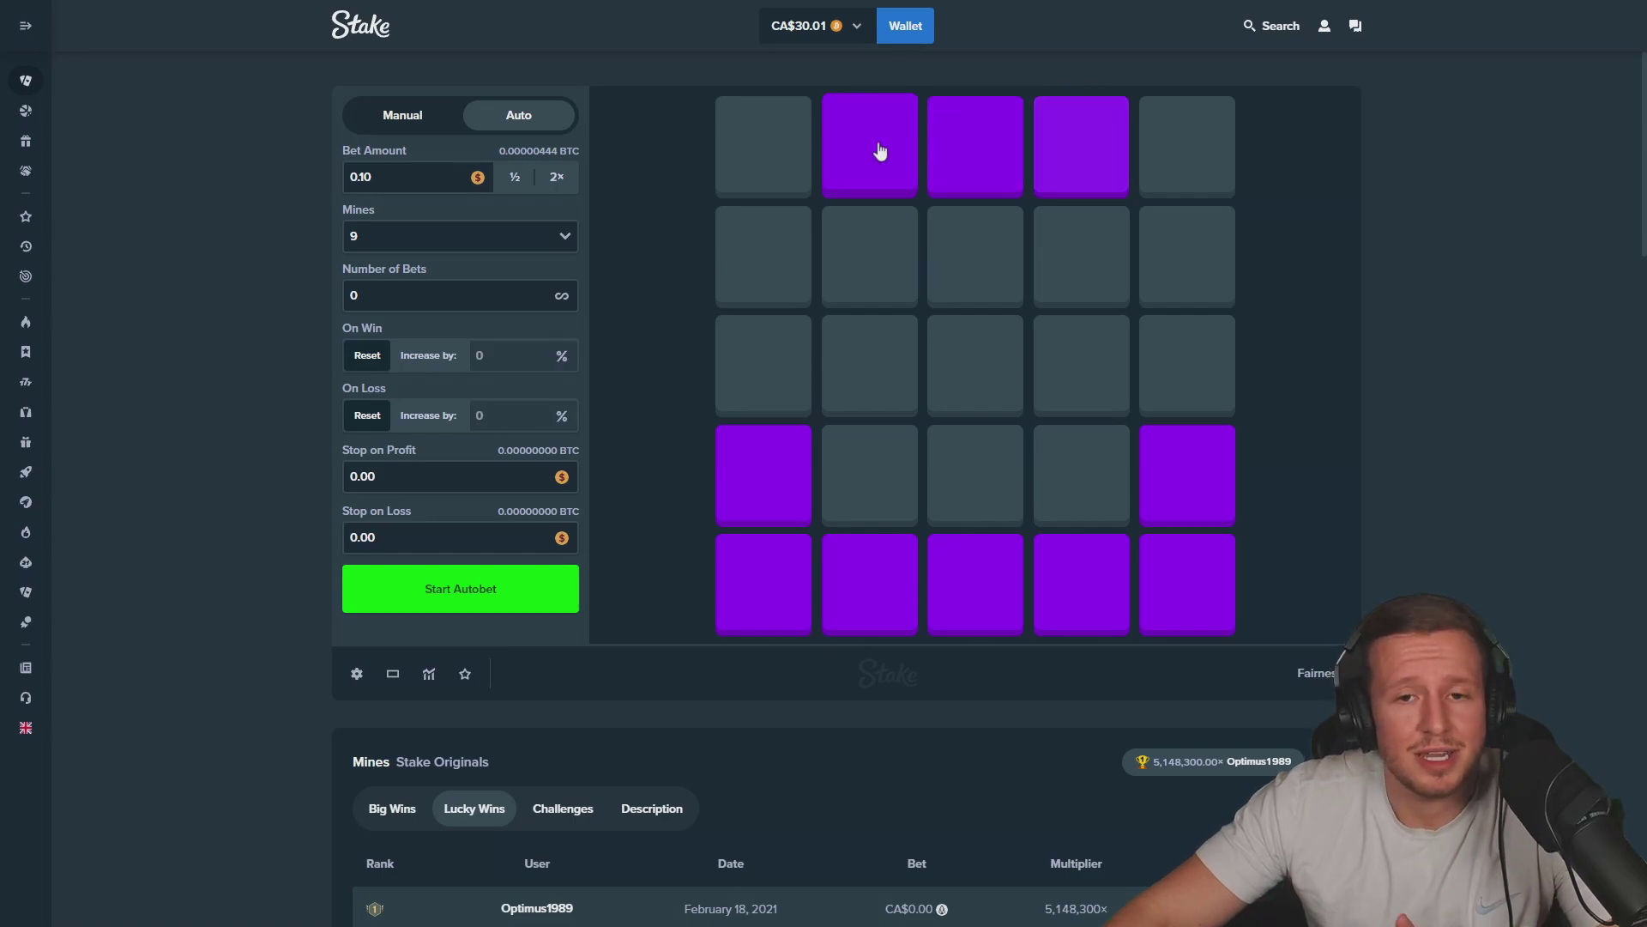
pyautogui.click(764, 153)
# - Leave only the fourth row's middle tile picked there, then start the autobet
pyautogui.click(1186, 472)
pyautogui.click(1187, 145)
pyautogui.click(1186, 471)
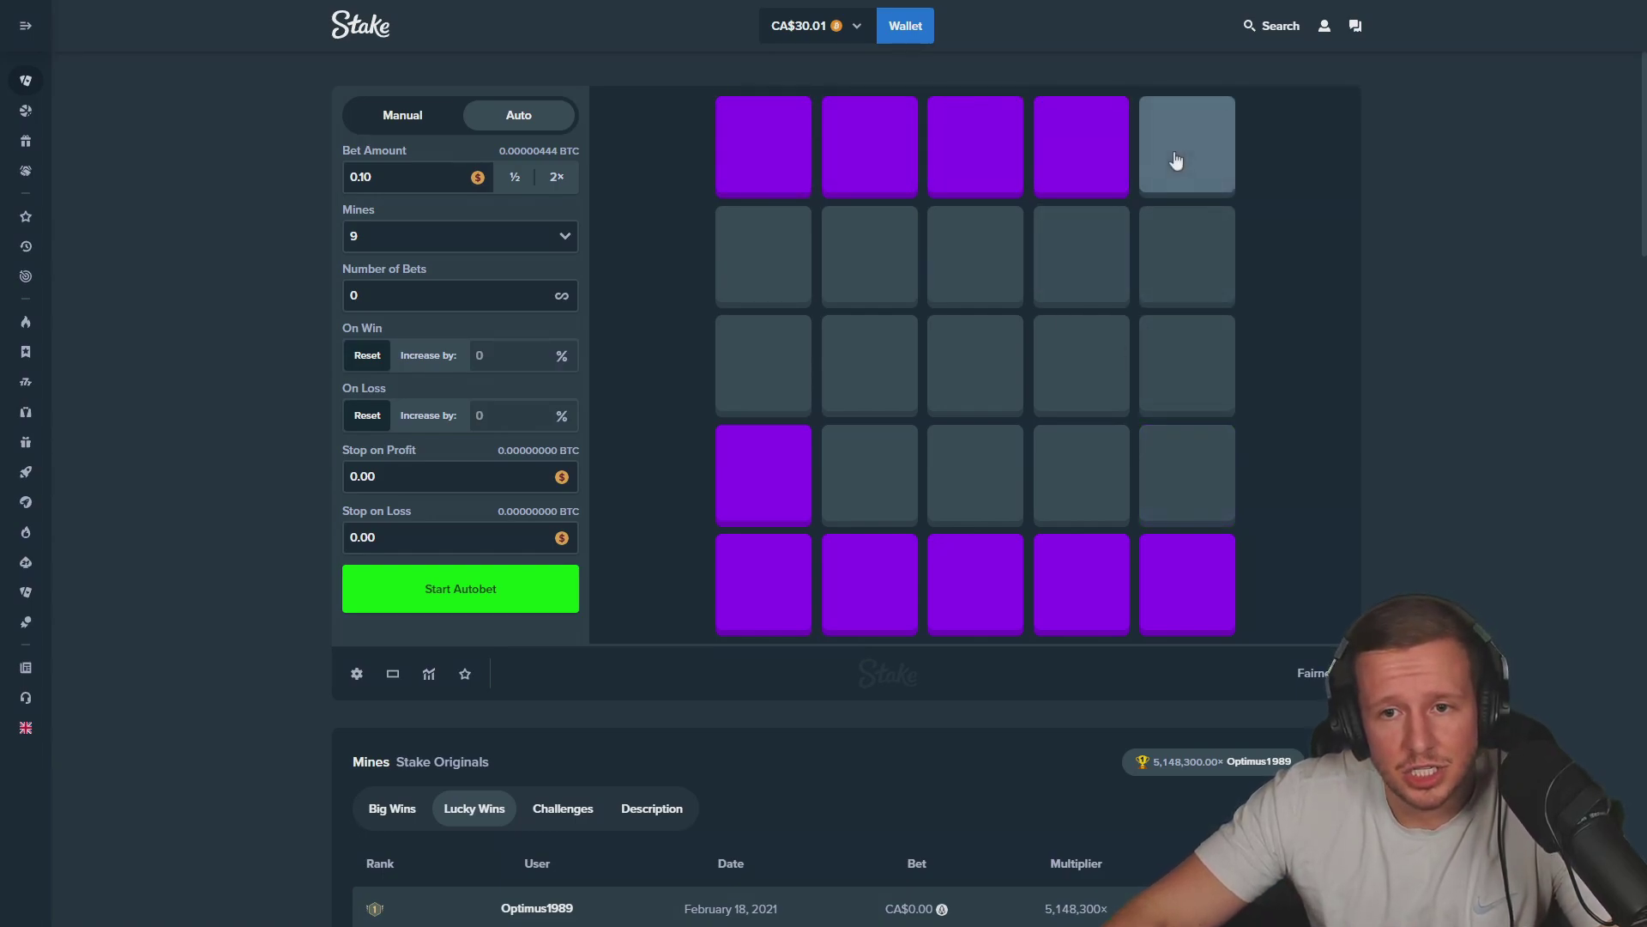
pyautogui.click(764, 471)
pyautogui.click(975, 471)
pyautogui.write('2')
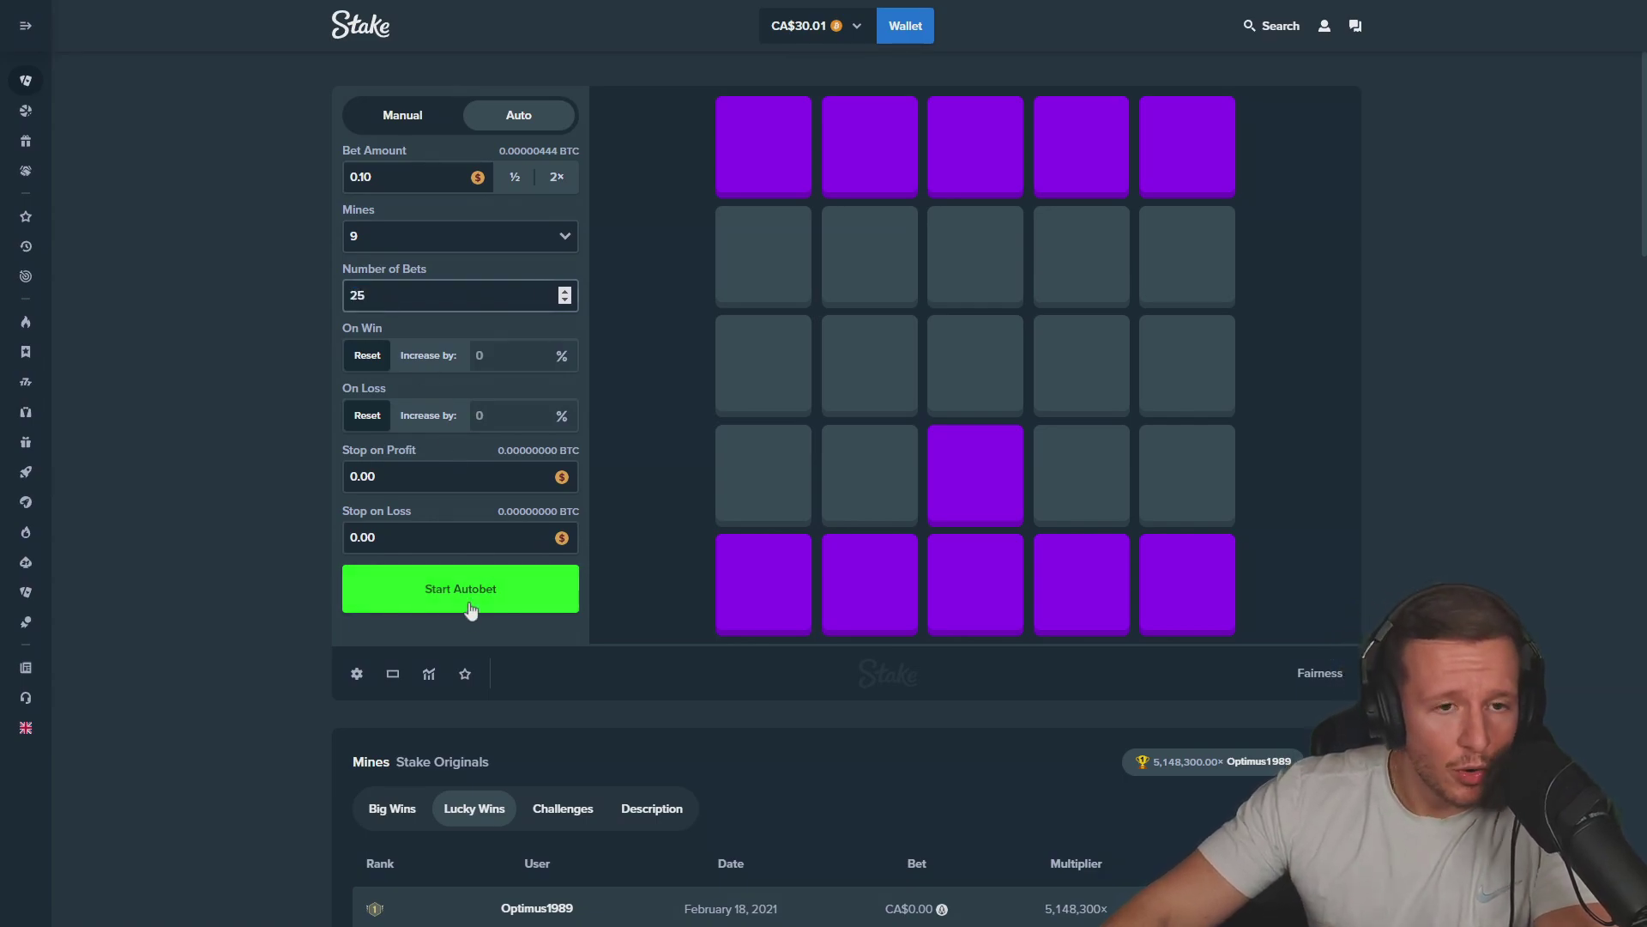
pyautogui.write('50')
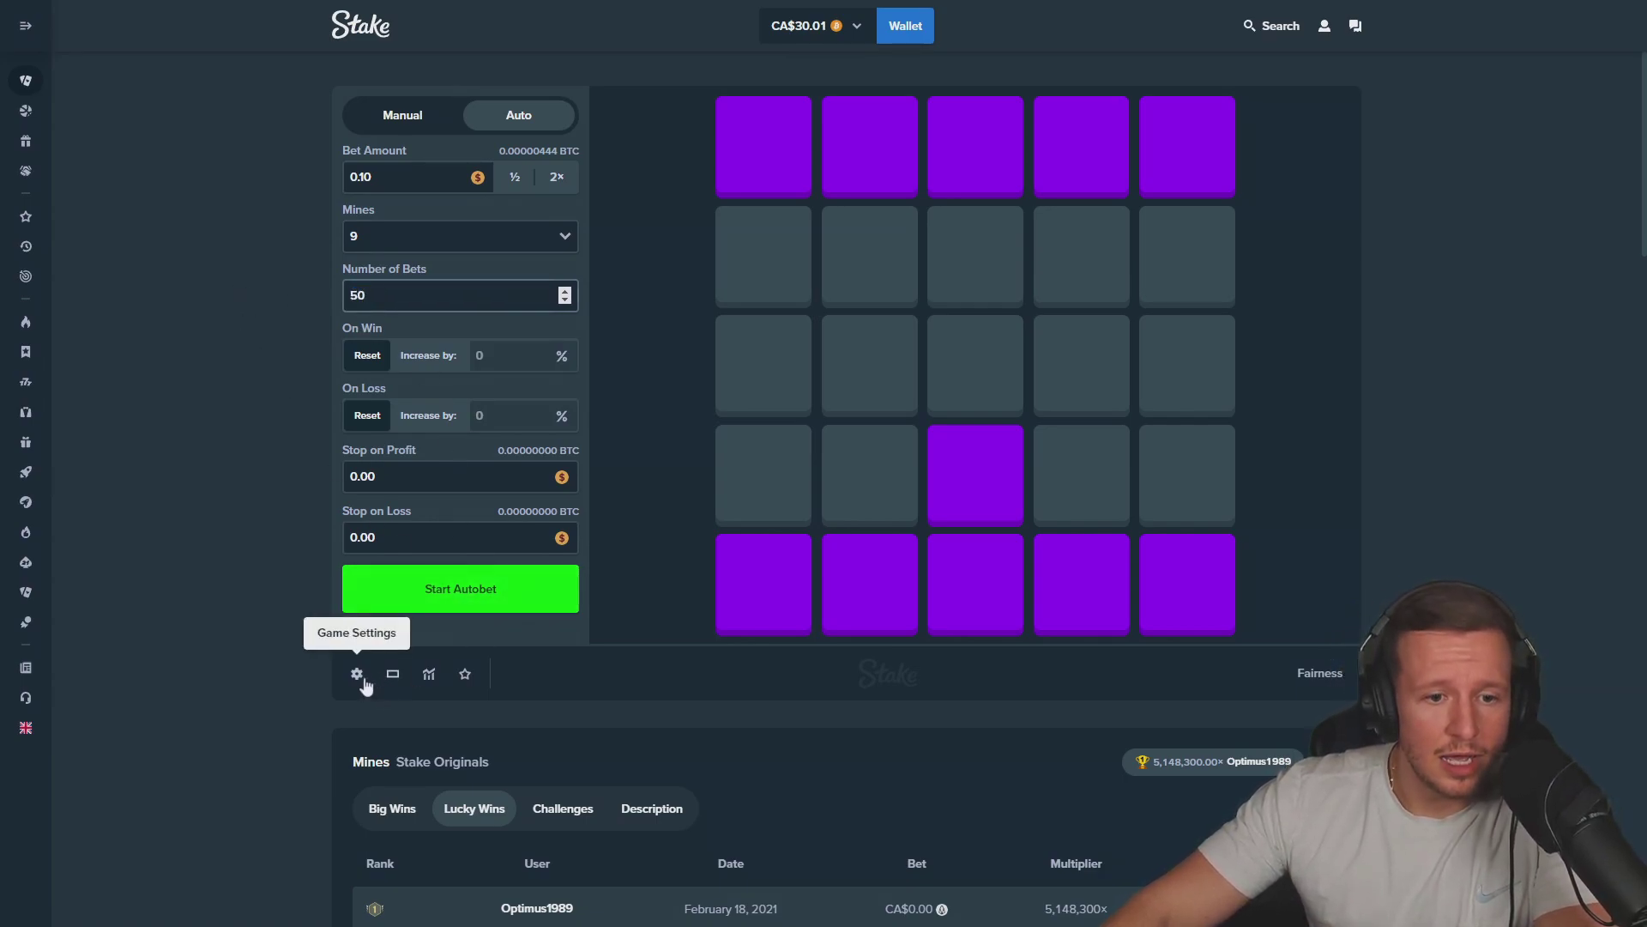
pyautogui.click(356, 674)
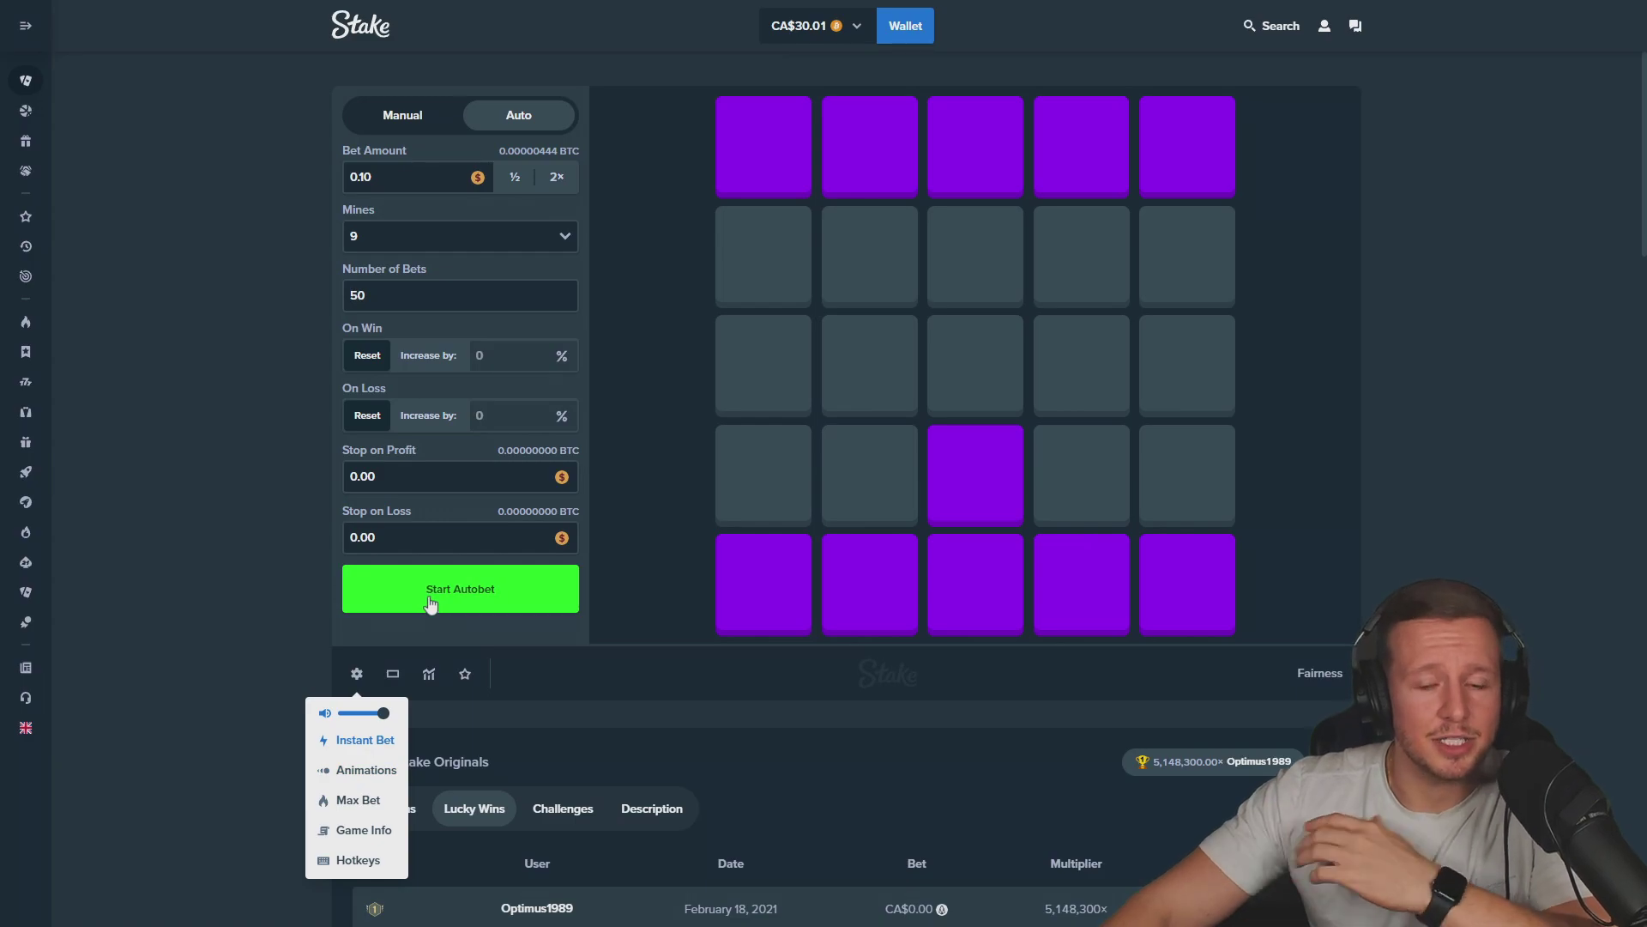
pyautogui.click(430, 588)
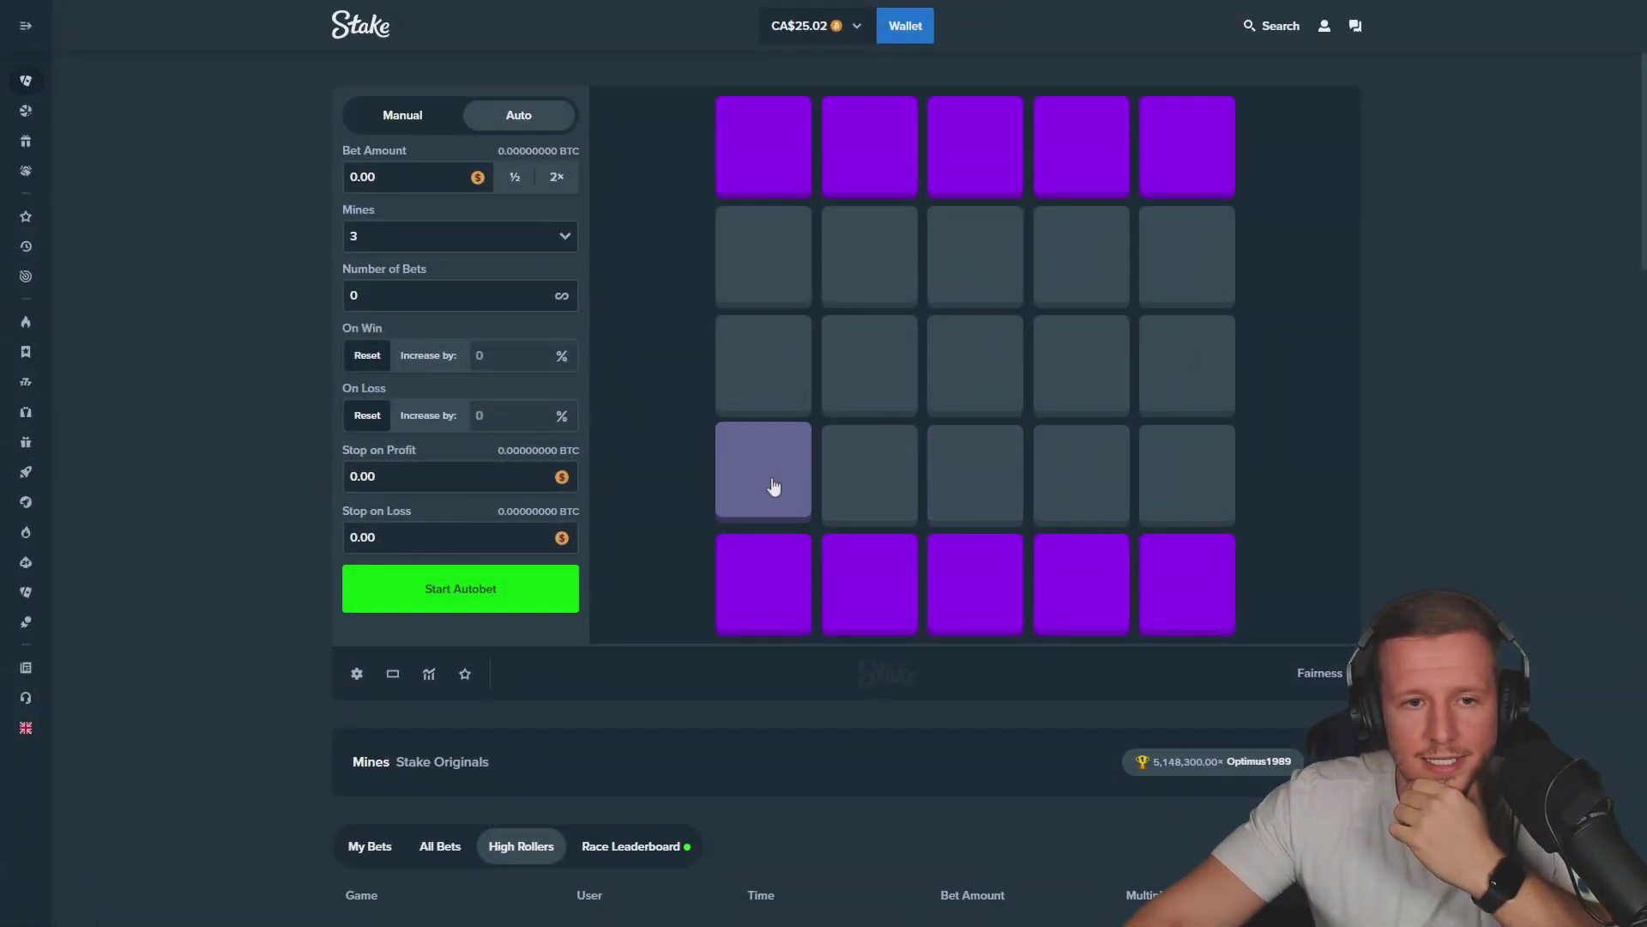
# - Add three left-column tiles to the border pattern and set 4 mines
pyautogui.click(774, 486)
pyautogui.click(791, 281)
pyautogui.click(746, 367)
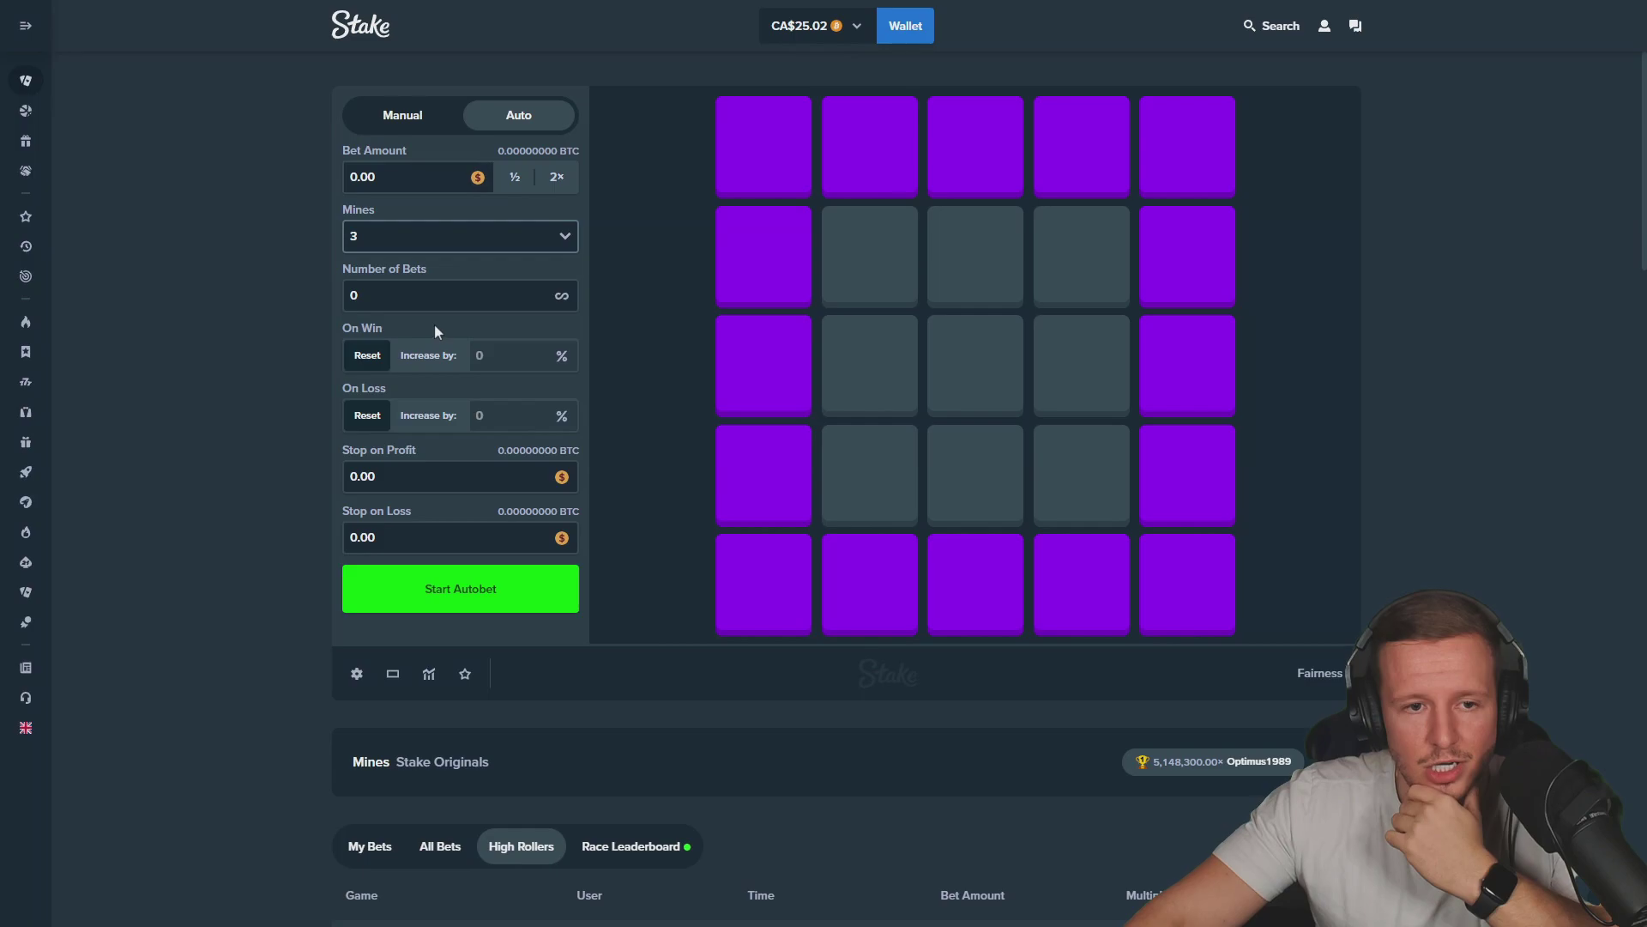
pyautogui.click(378, 177)
pyautogui.write('0.50')
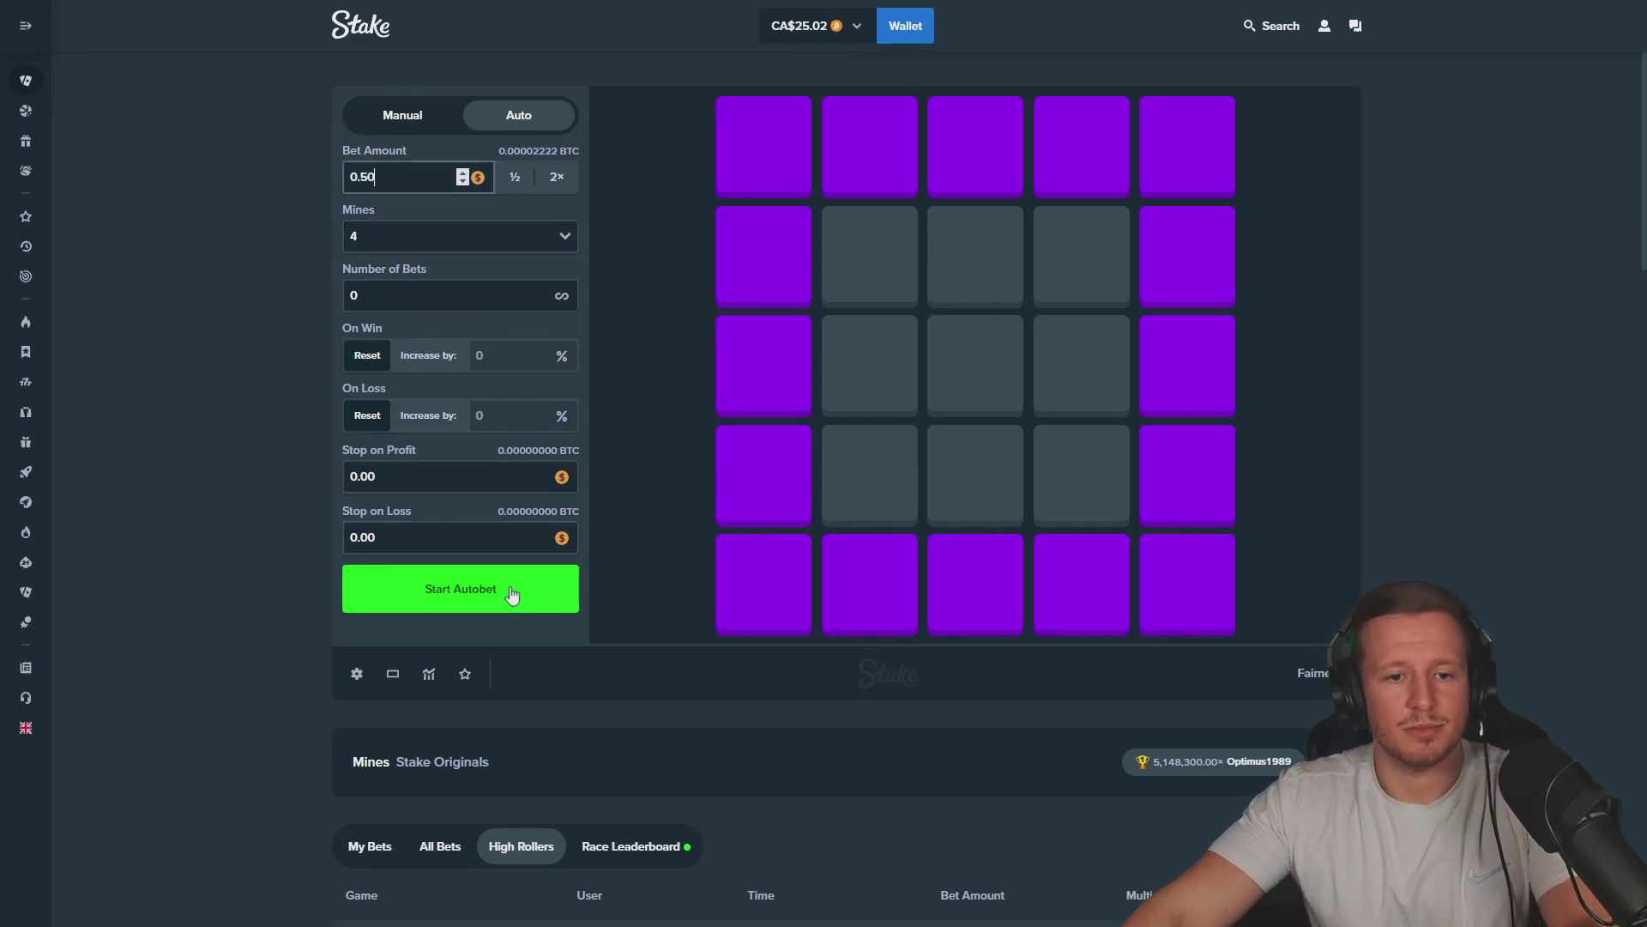
# - Start the 0.50 autobet, then open Live Stats and reset its counters
pyautogui.click(459, 589)
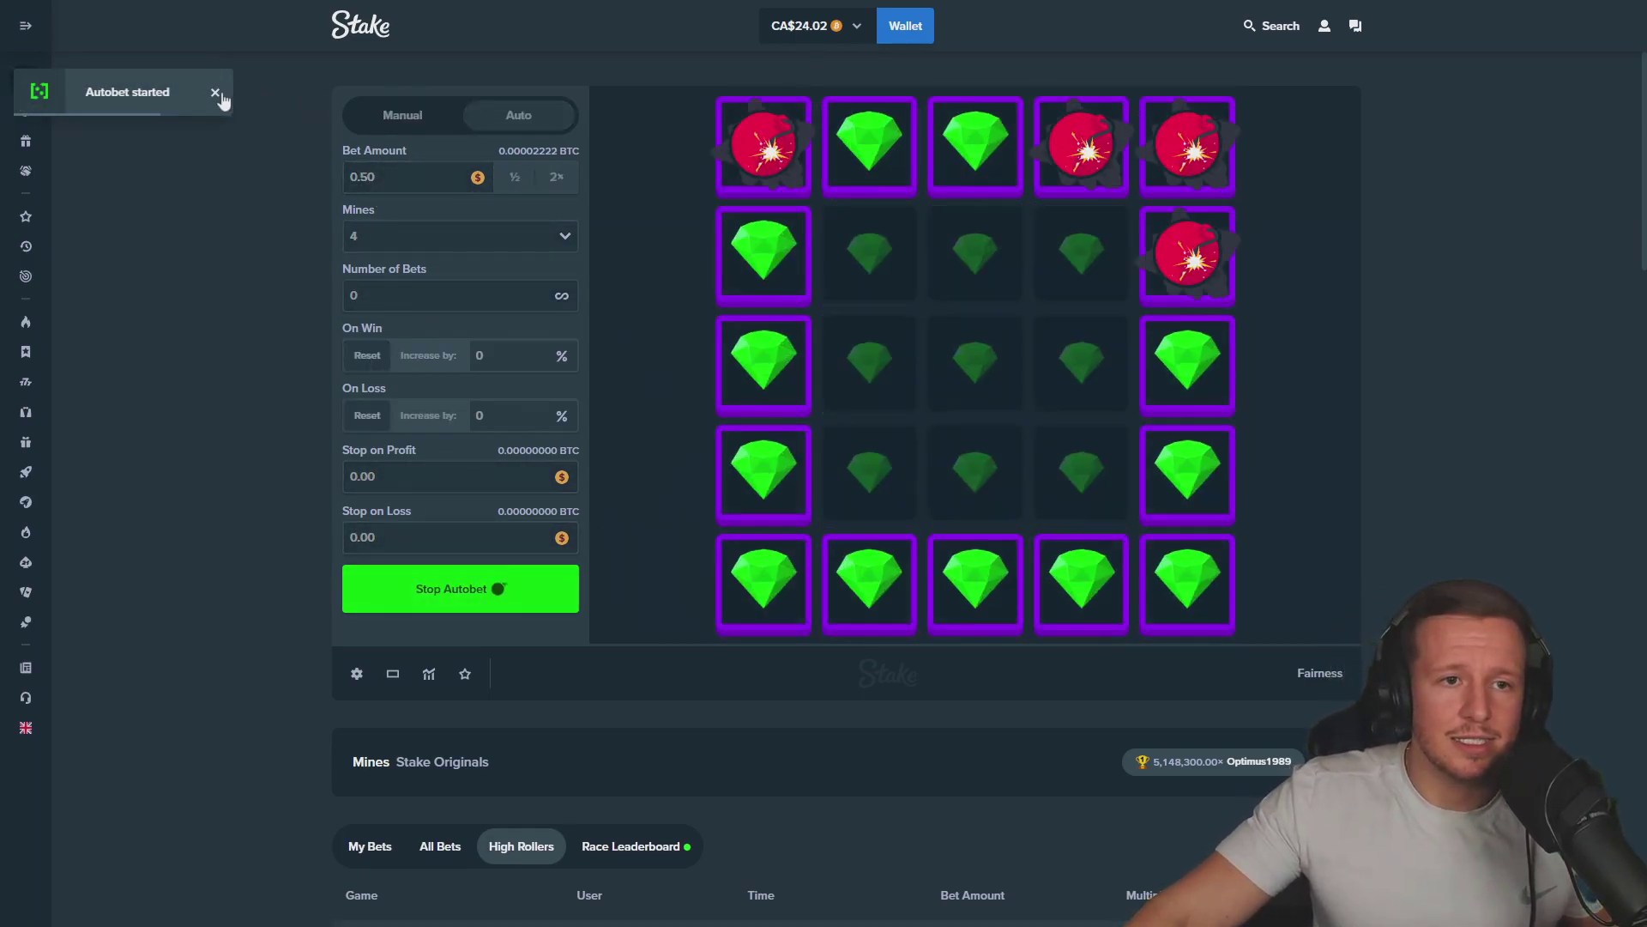
pyautogui.click(356, 673)
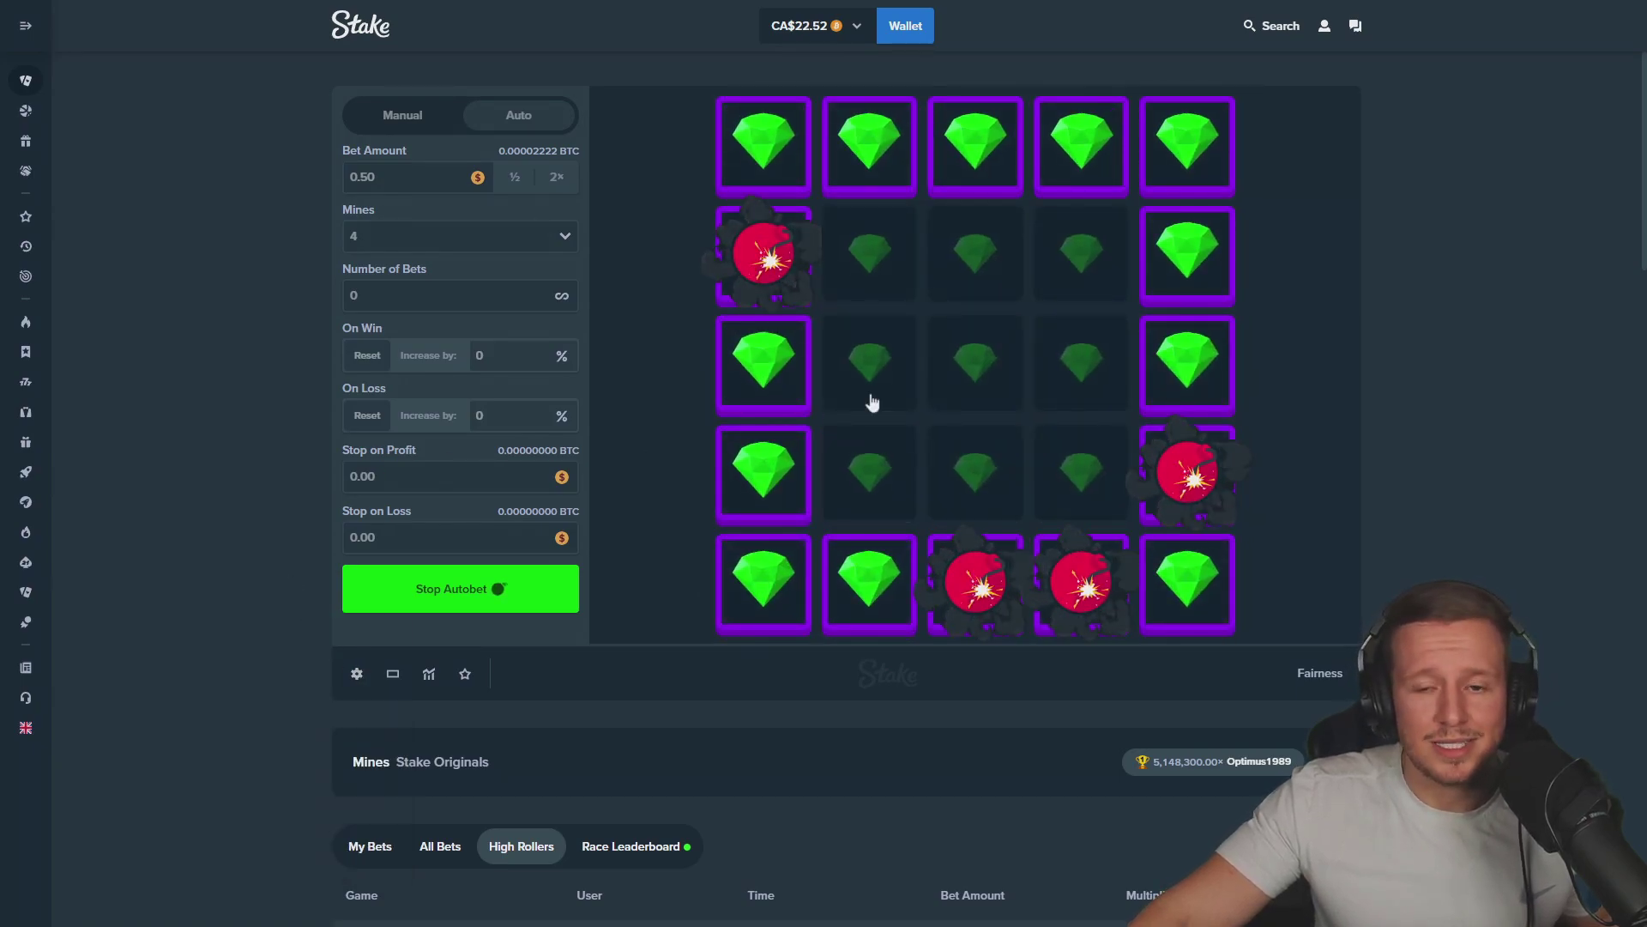
pyautogui.click(428, 674)
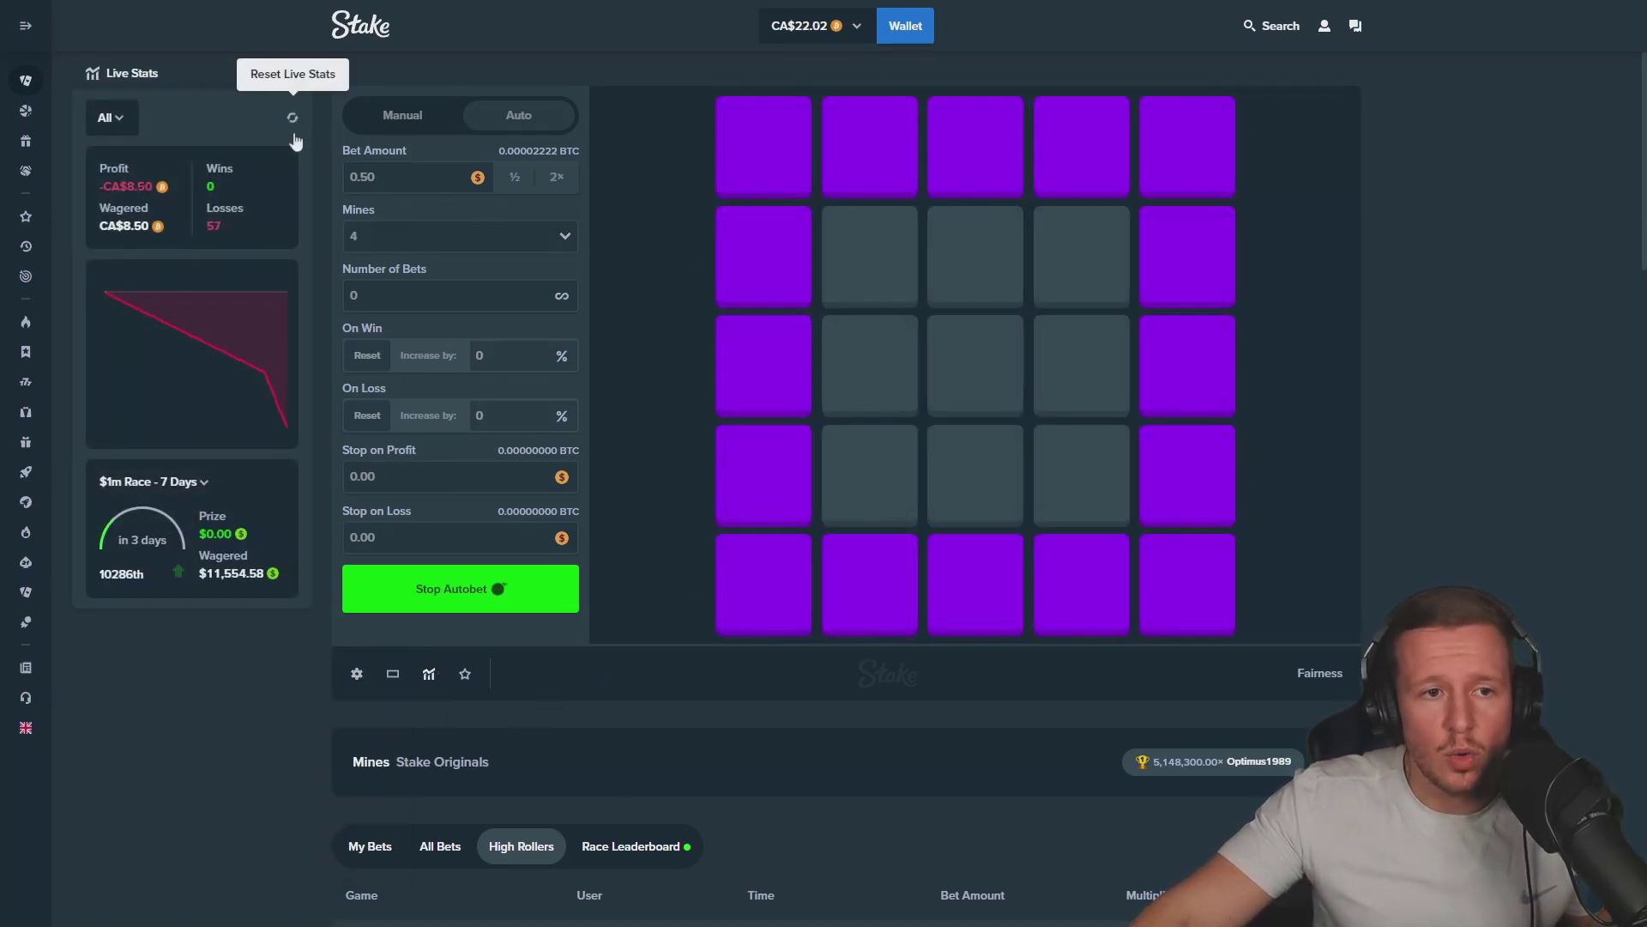
pyautogui.click(292, 120)
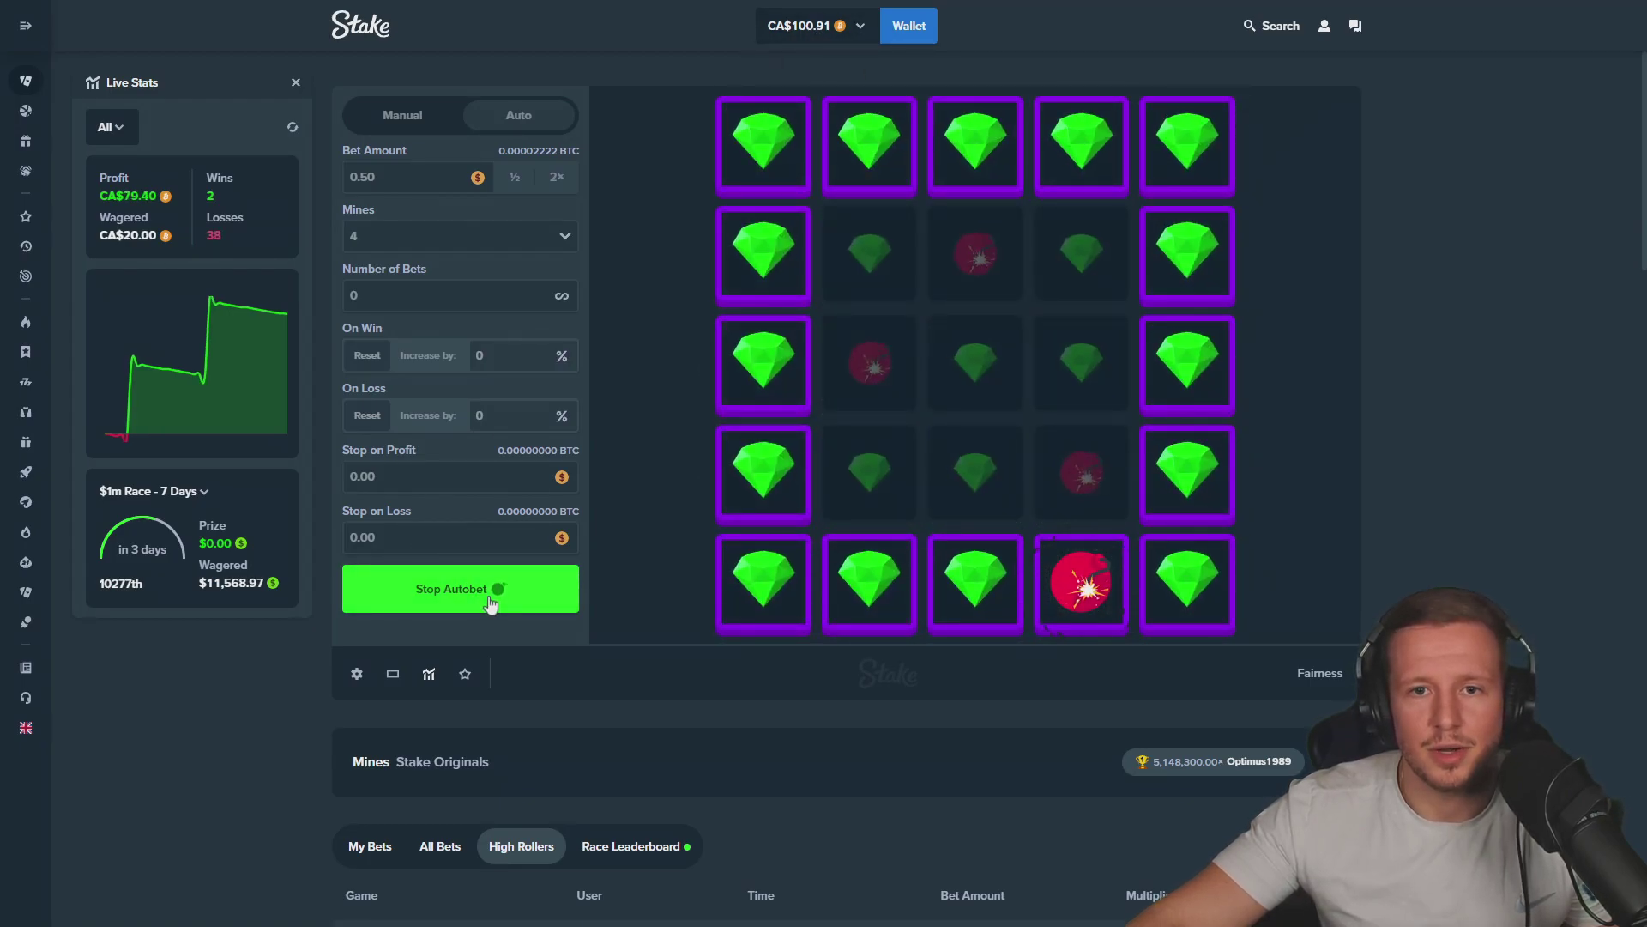
# - Stop the endless 0.50 border-tile autobet with the balance at CA$100.41
pyautogui.click(490, 599)
# - Change the bet amount to 0.40 and play one round, leaving CA$100.01
pyautogui.click(385, 176)
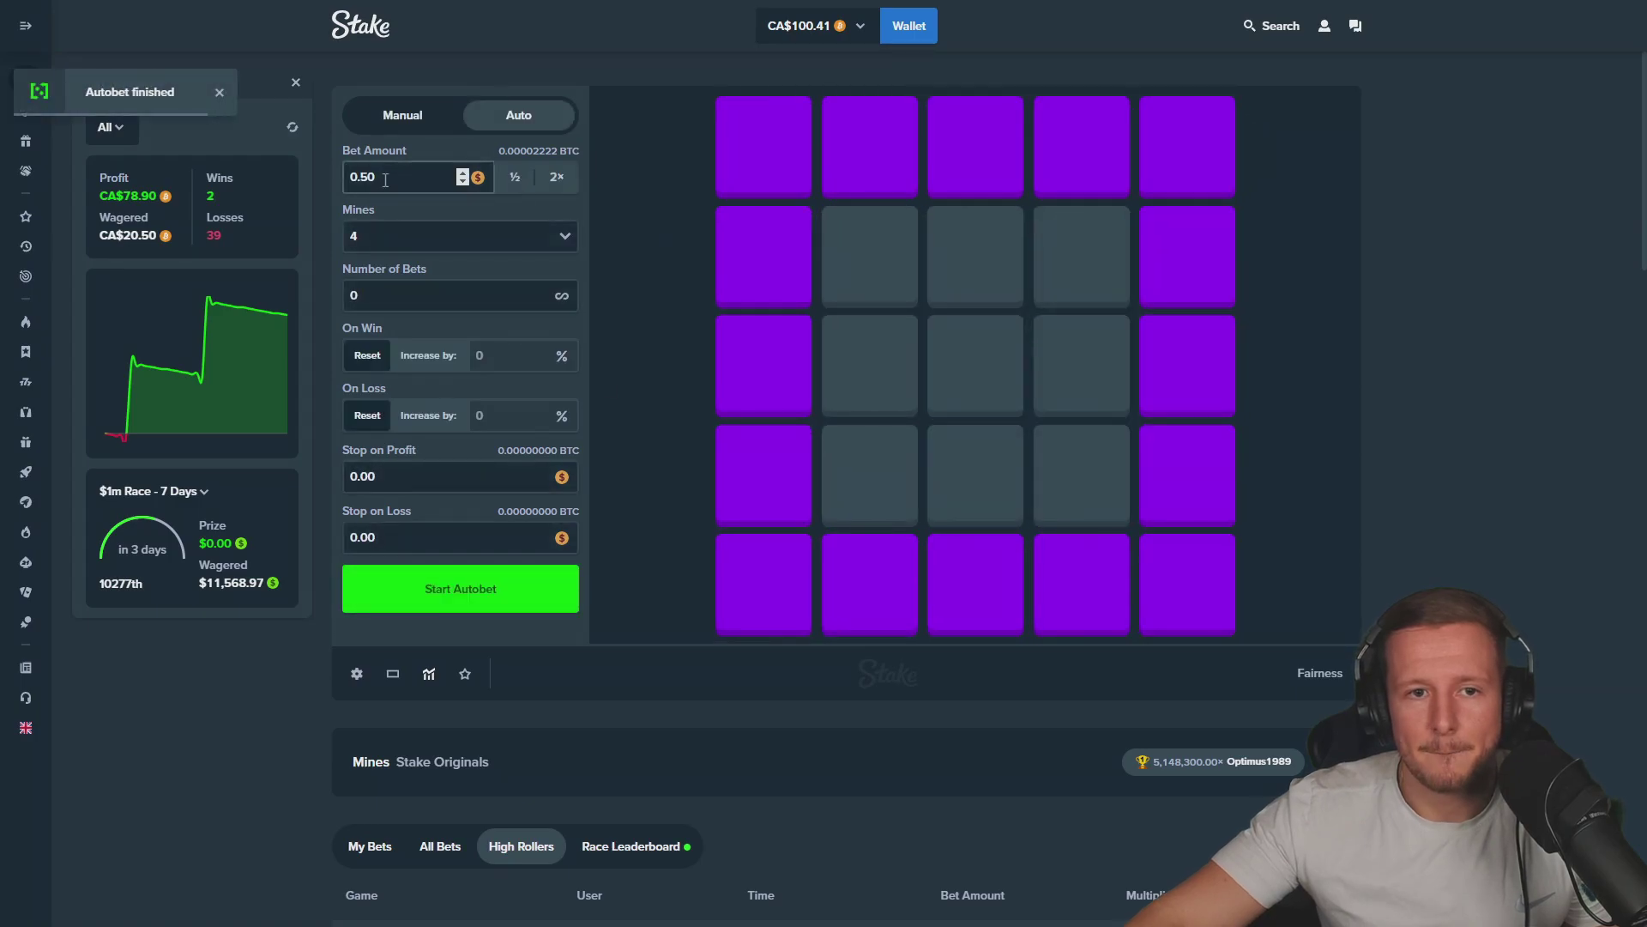
pyautogui.write('0.40')
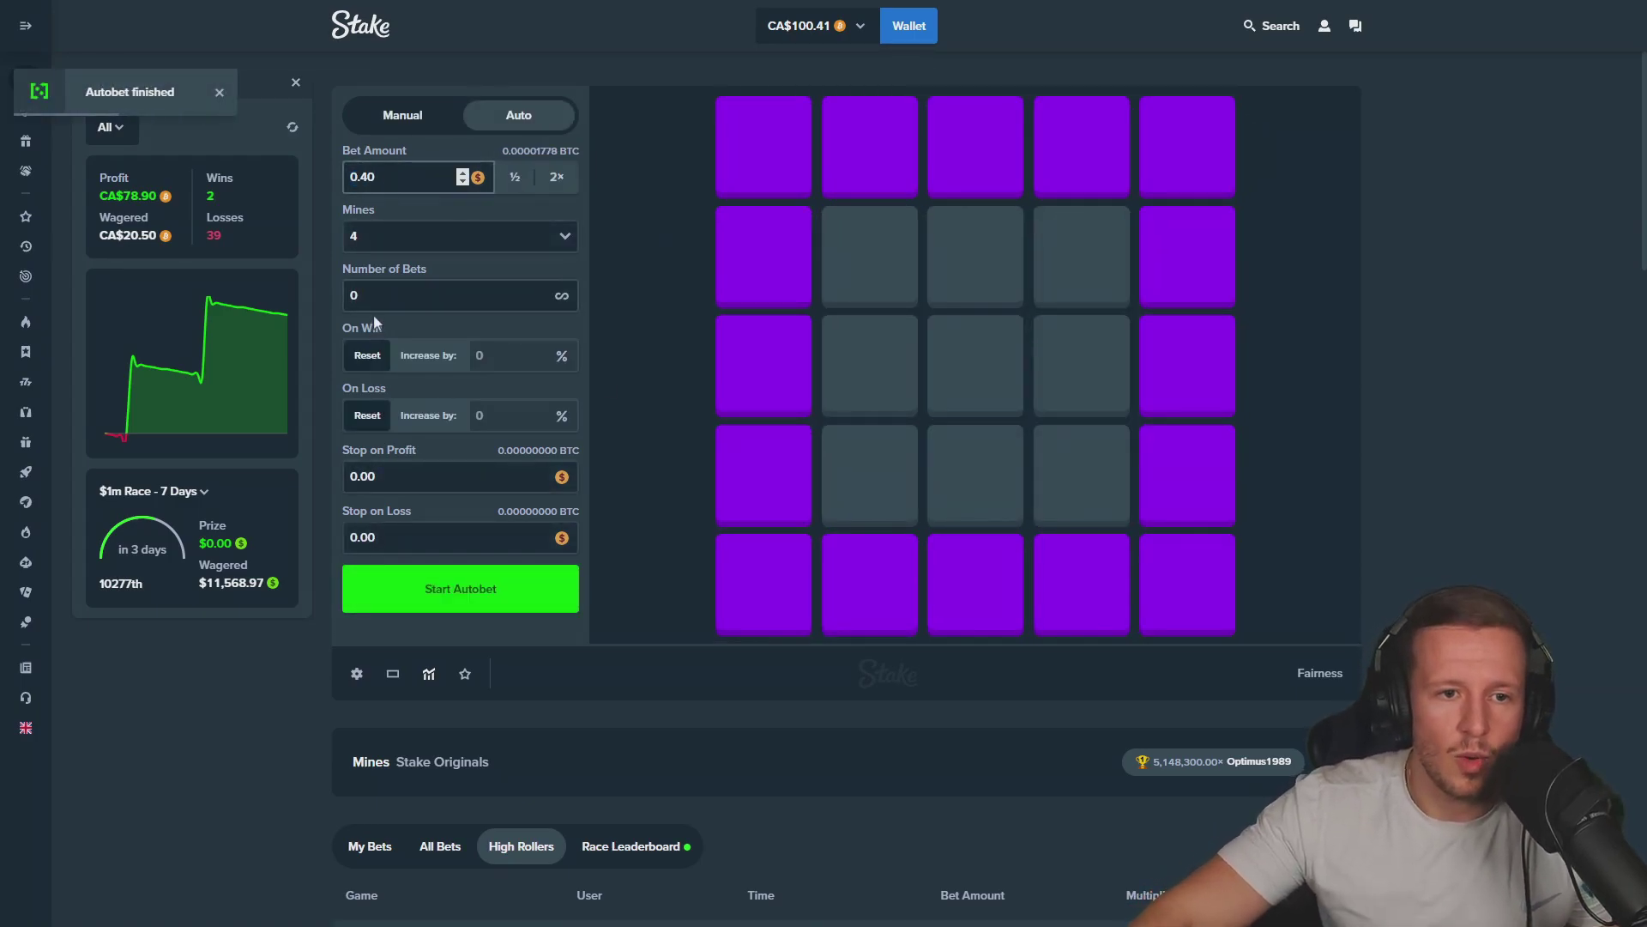
pyautogui.write('1')
pyautogui.click(515, 589)
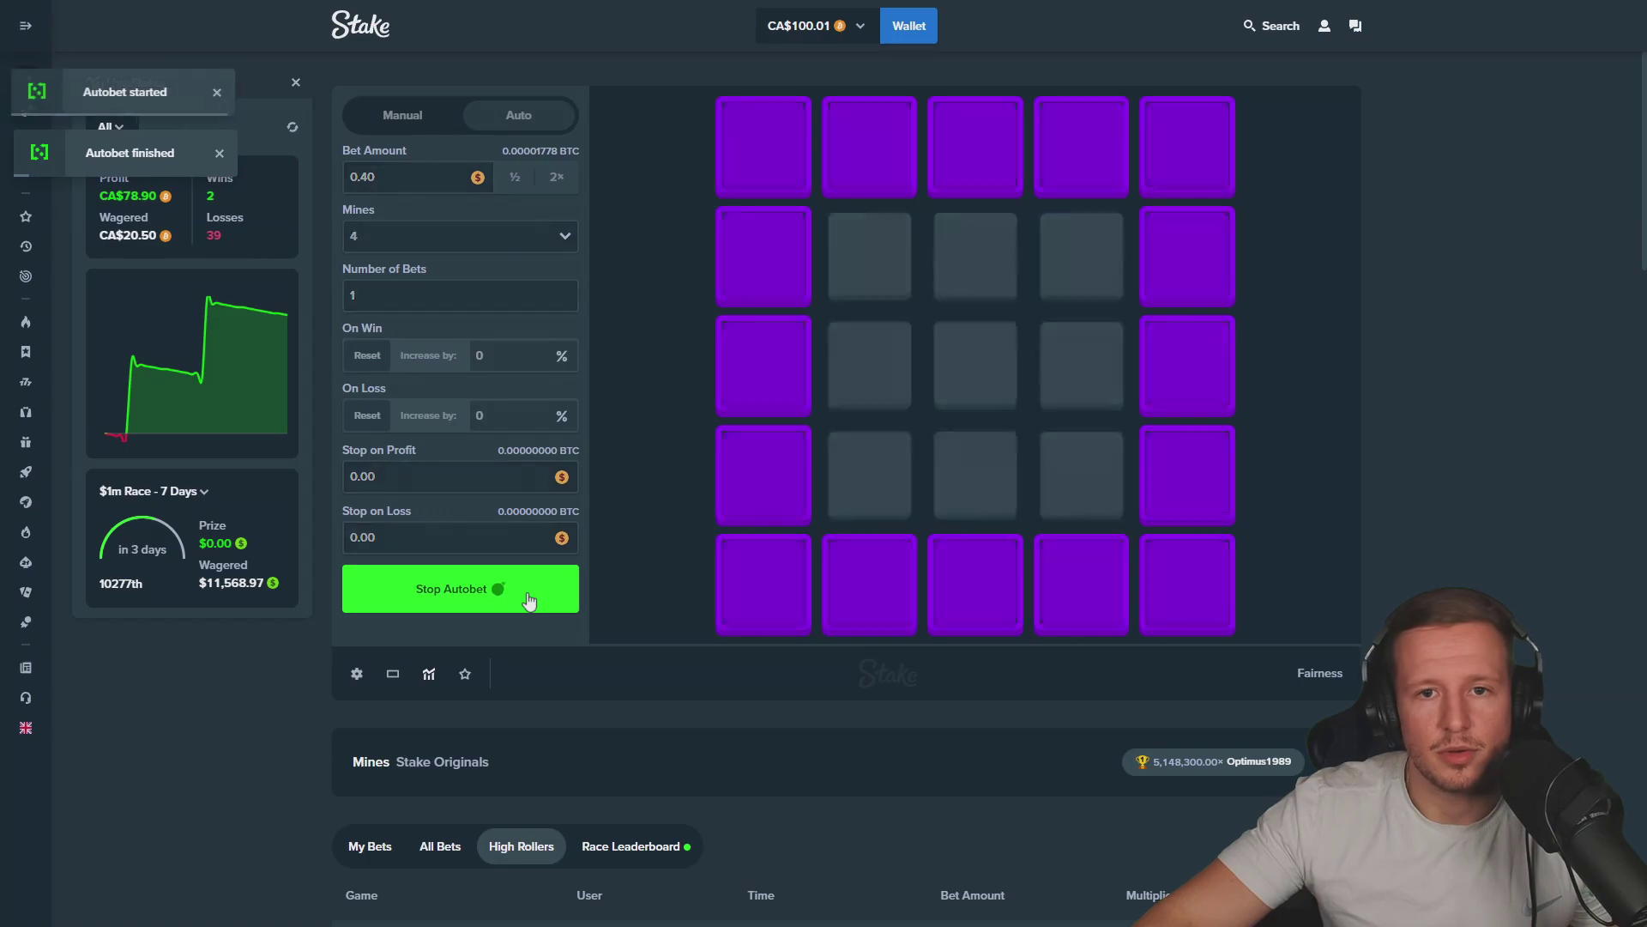